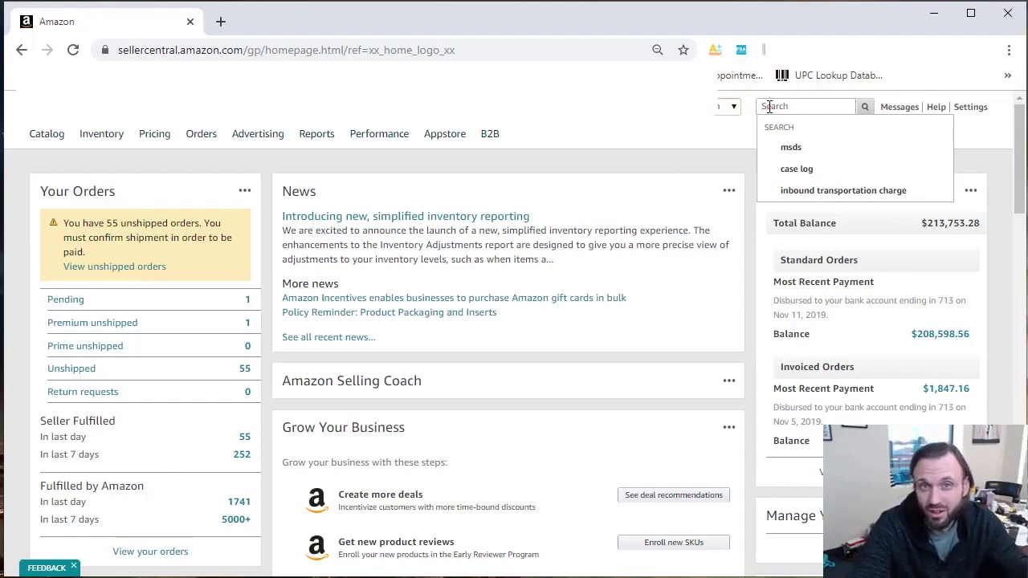
Search the help for MSDS and open the article "Required dangerous goods (hazmat) information and documentation"
text(MSD)
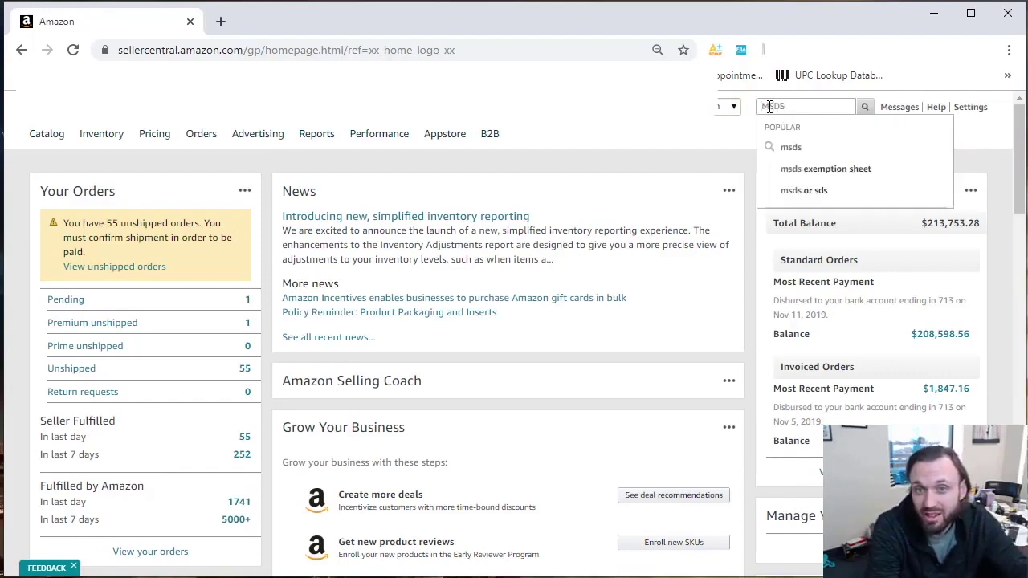
text(S)
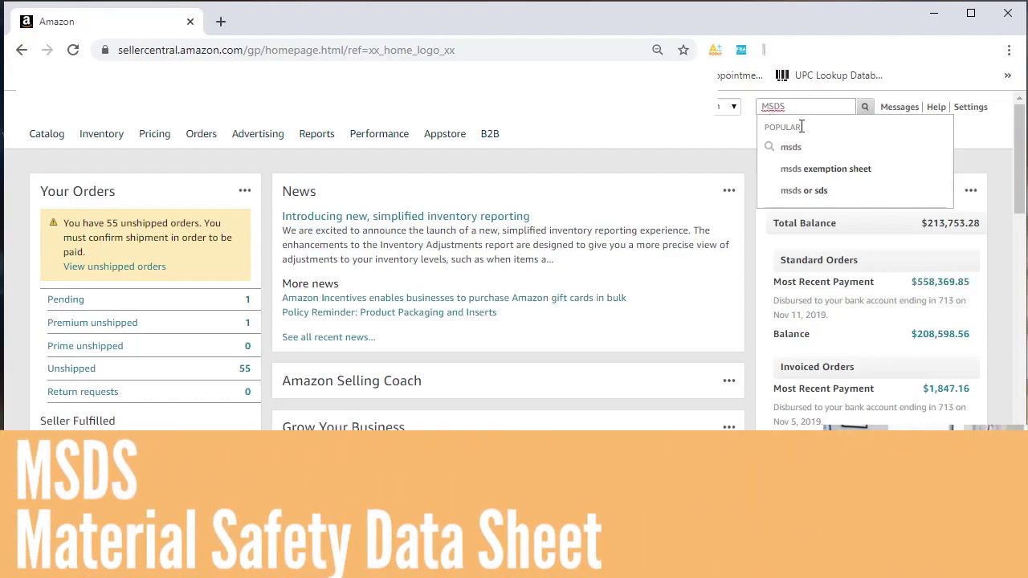
click(813, 150)
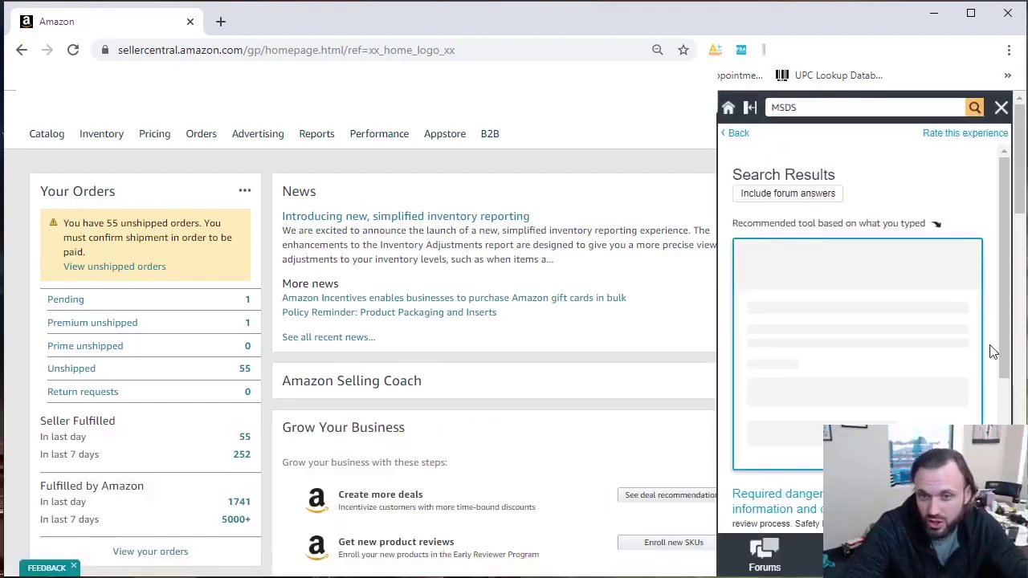
scroll(964, 354, down, 1)
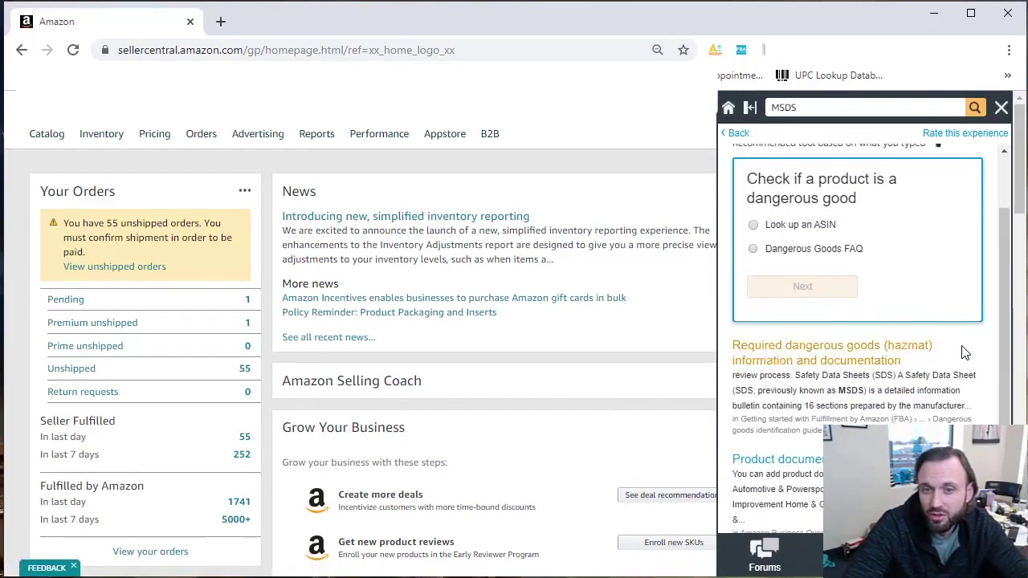
scroll(964, 349, up, 1)
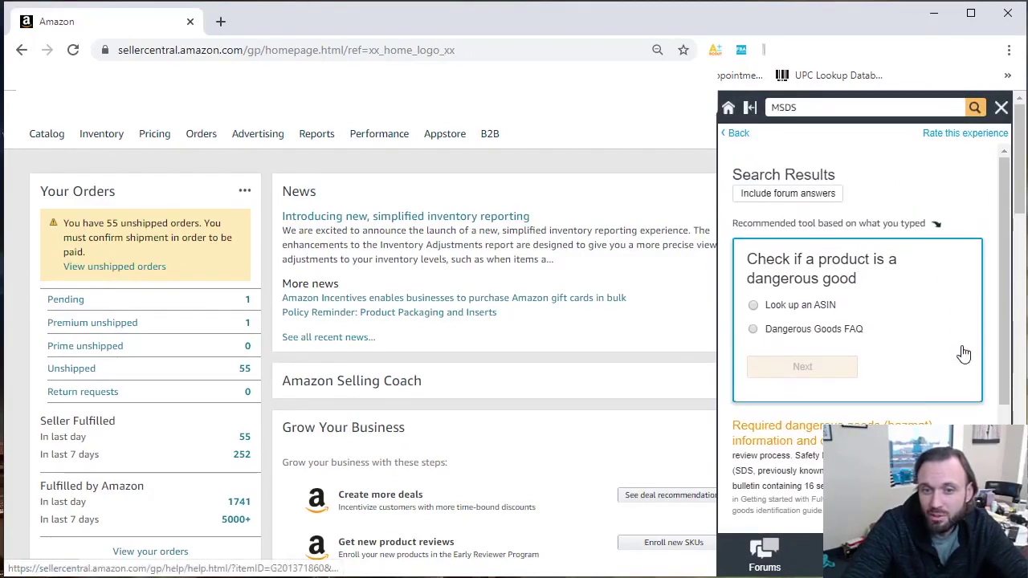
click(868, 430)
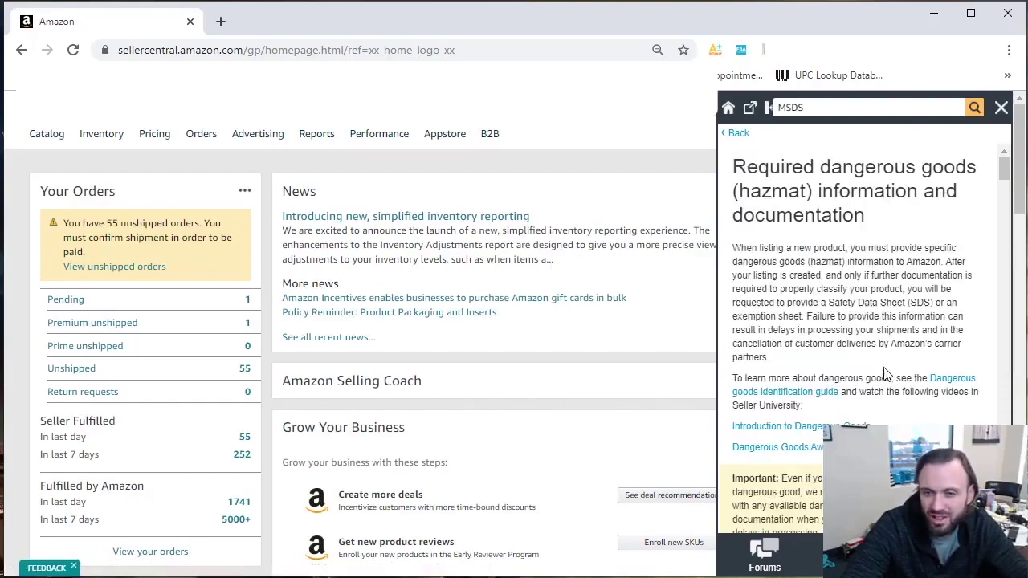
Find the article's section on the exemption sheet for products without harmful chemicals and follow its "Upload the exemption sheet" link
scroll(917, 333, down, 5)
scroll(917, 334, down, 12)
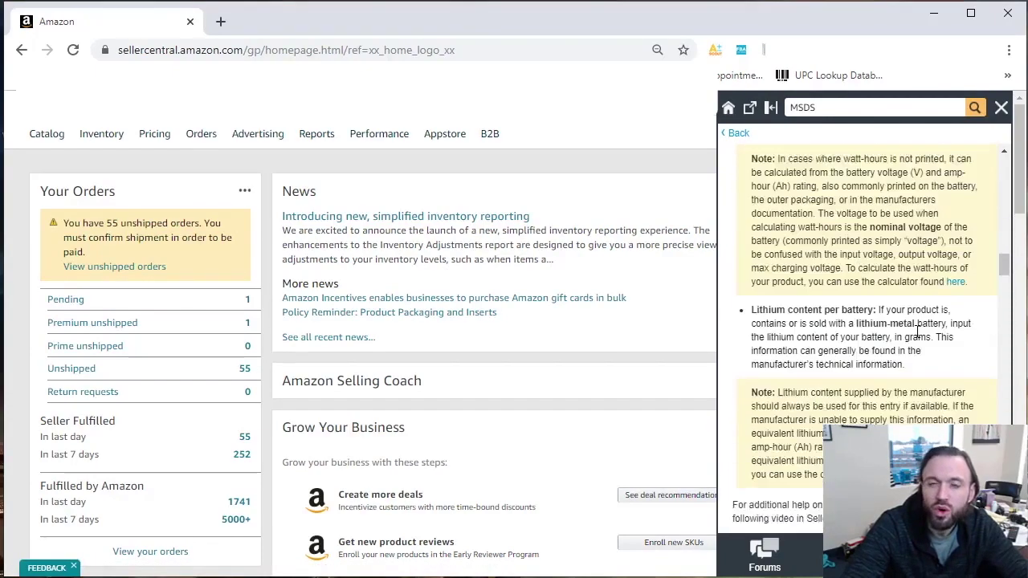
scroll(917, 333, down, 12)
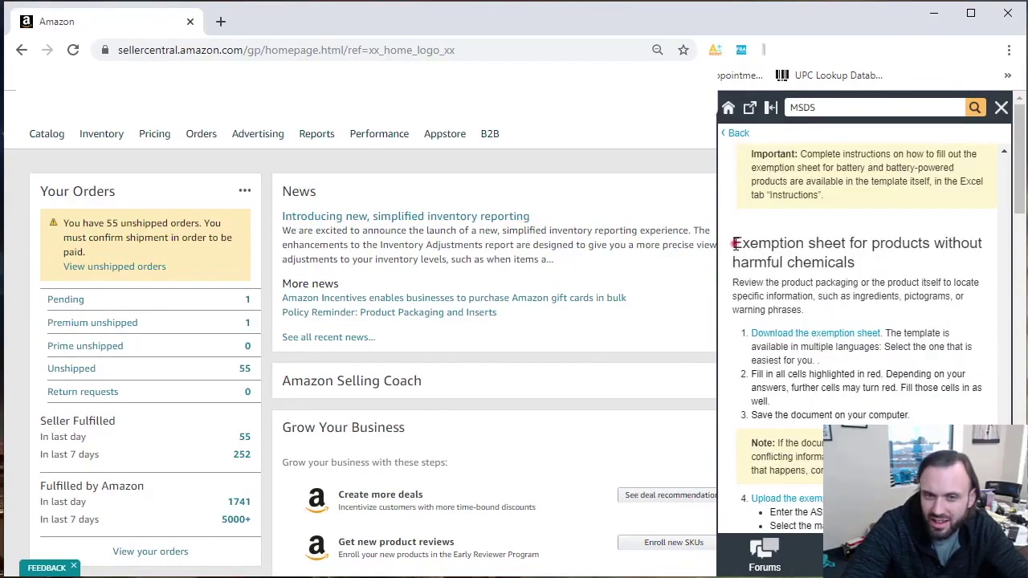
drag(734, 242, 858, 263)
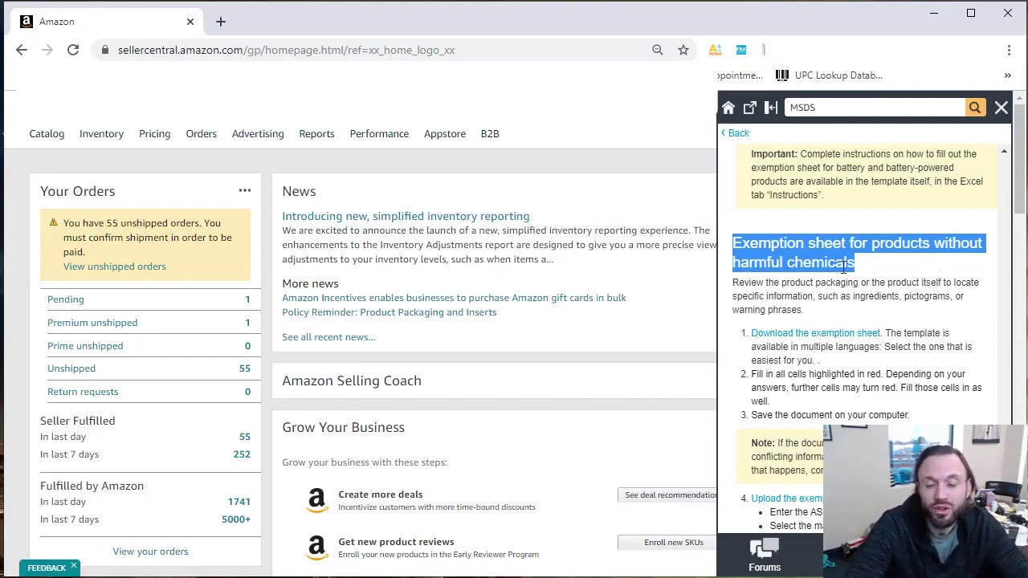
click(872, 271)
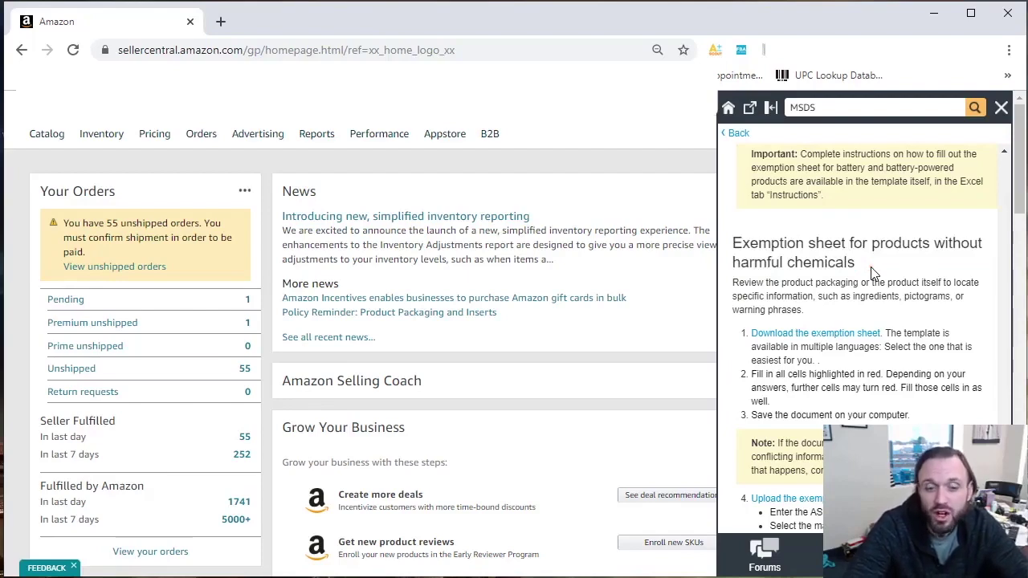
scroll(745, 262, down, 3)
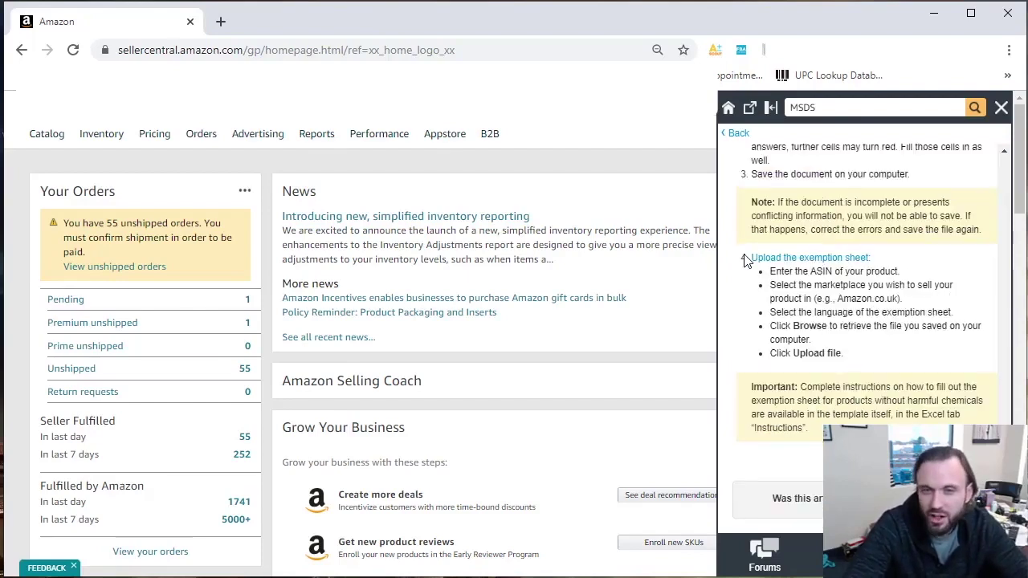
click(796, 263)
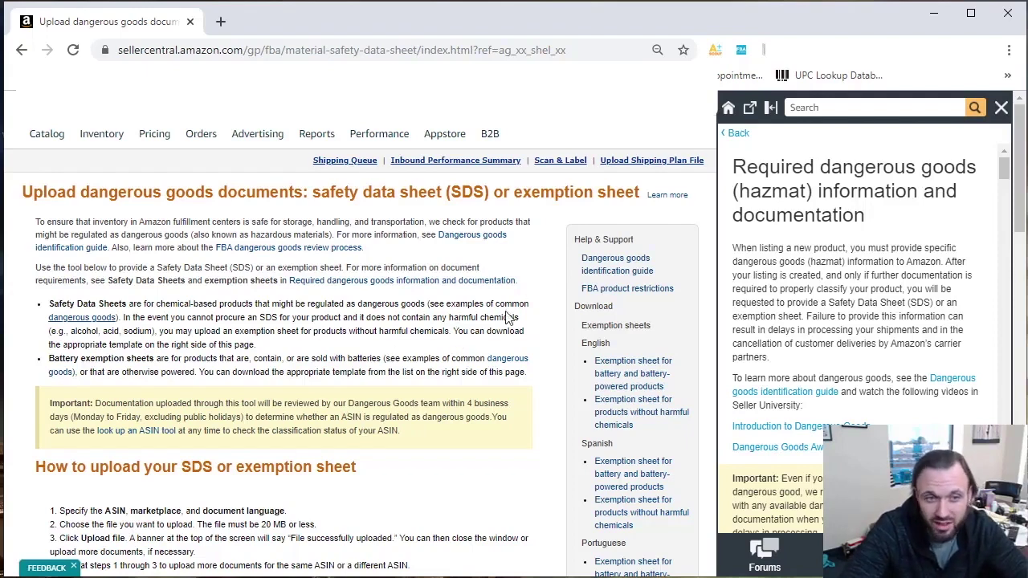
Download the English exemption sheet for products without harmful chemicals and open the downloaded file in Excel
scroll(417, 317, down, 1)
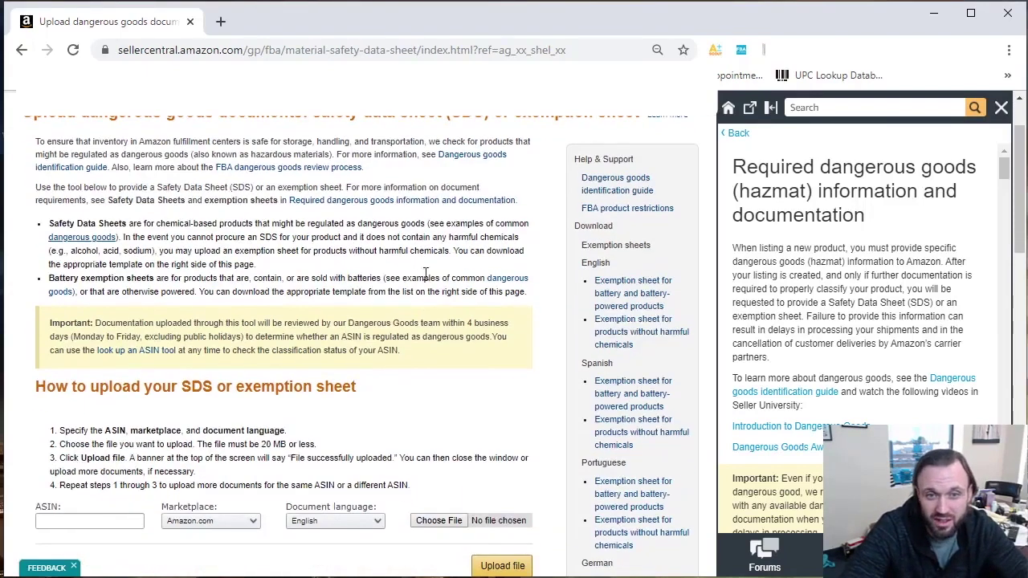
double_click(596, 262)
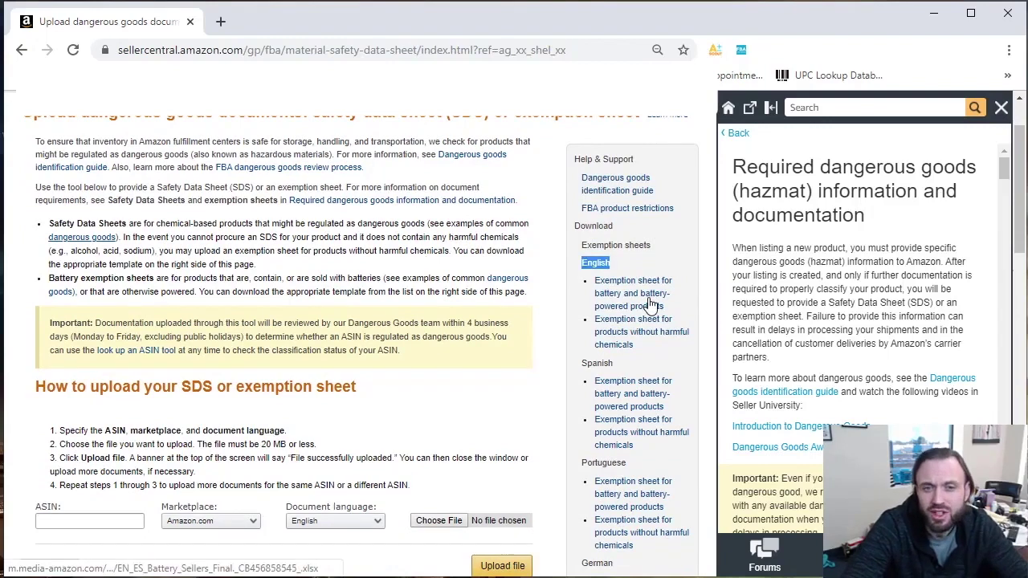
click(634, 339)
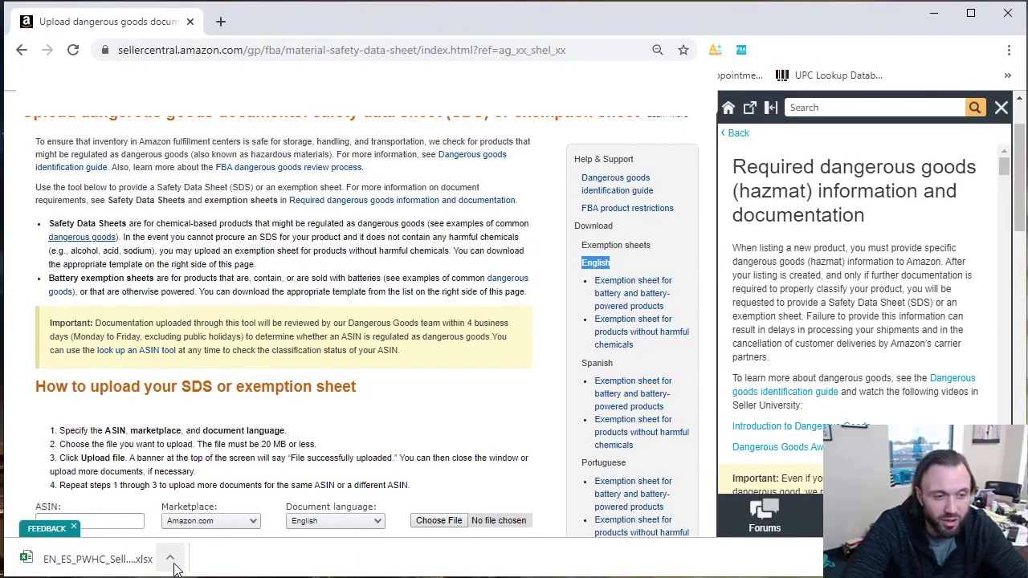
click(160, 560)
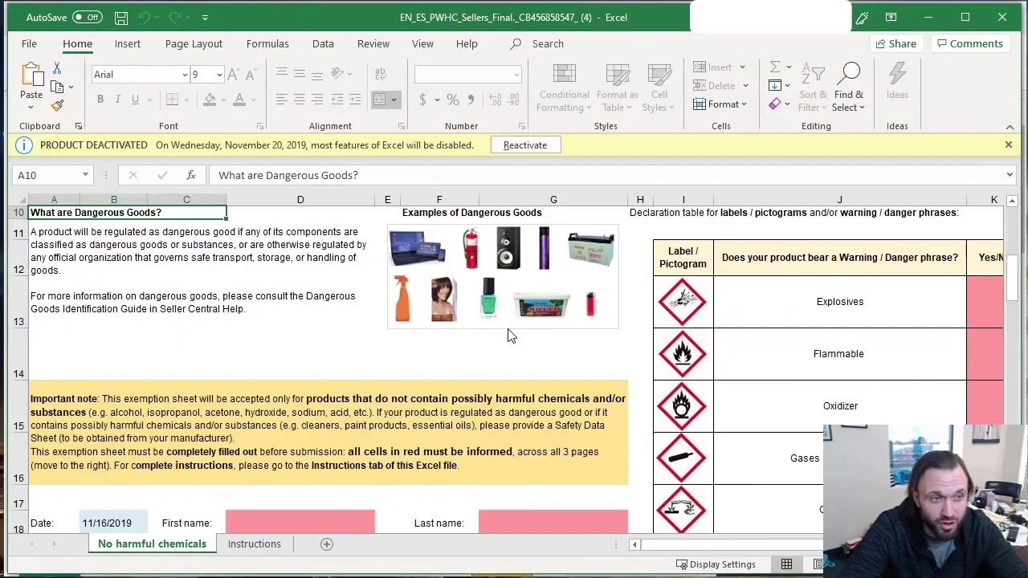
Fill in the submitter's first name and last name in the red cells on page 1 of the exemption sheet
scroll(507, 336, up, 1)
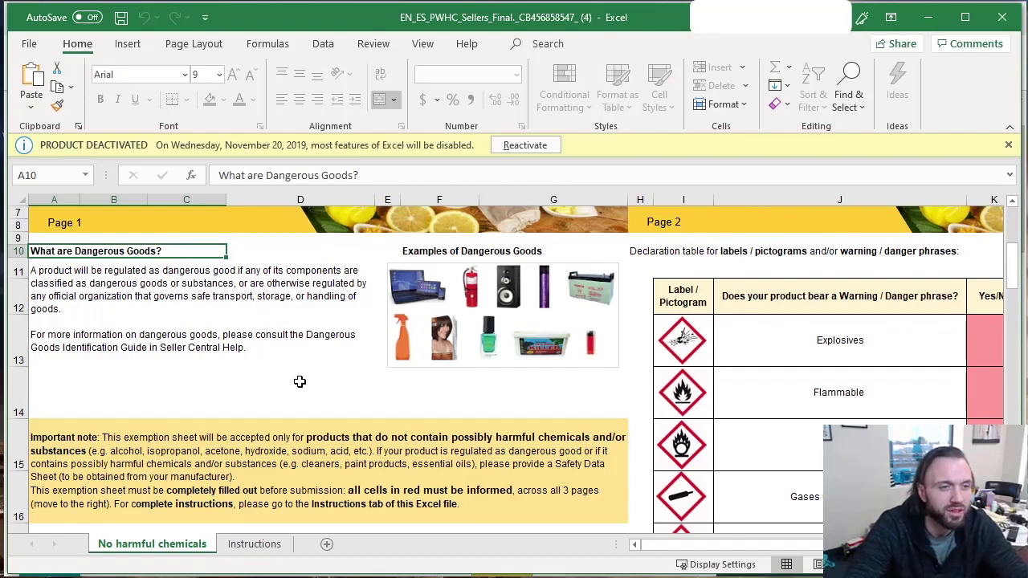
scroll(300, 381, down, 2)
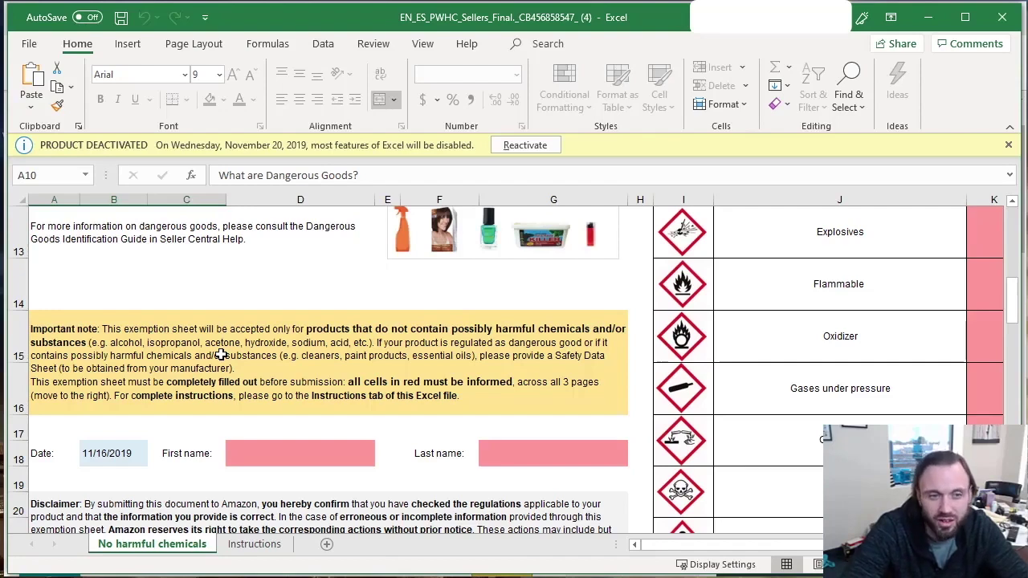
double_click(267, 456)
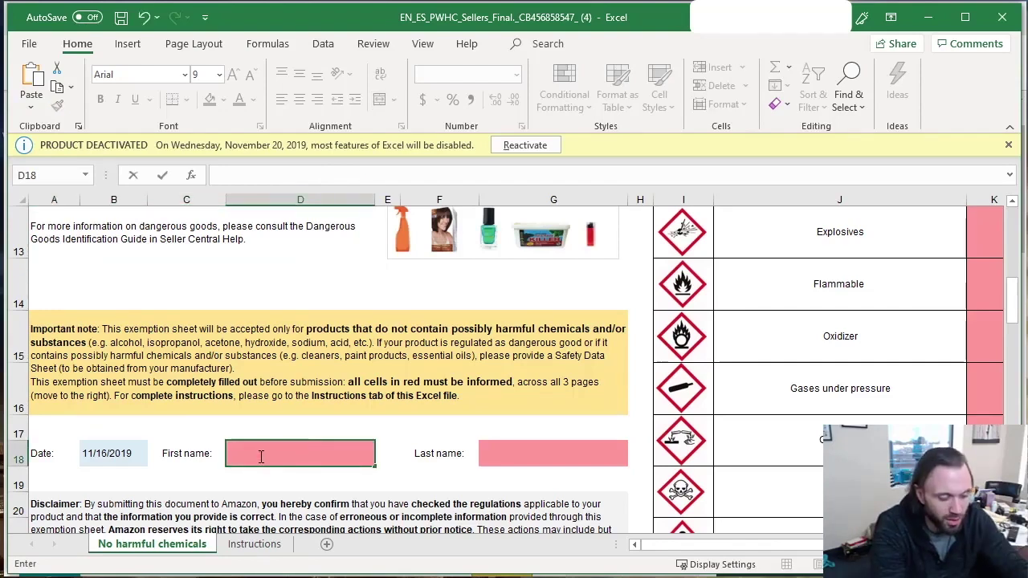
text(Eric)
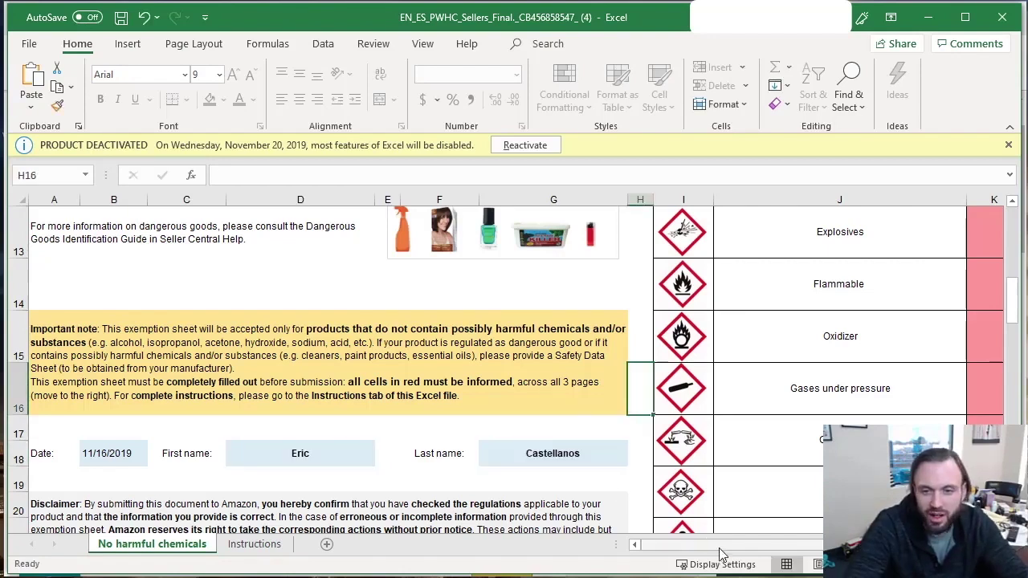
Answer "No" for every warning label in the page 2 declaration table, from Explosives to Aquatic toxicity
drag(703, 547, 763, 551)
scroll(705, 464, up, 2)
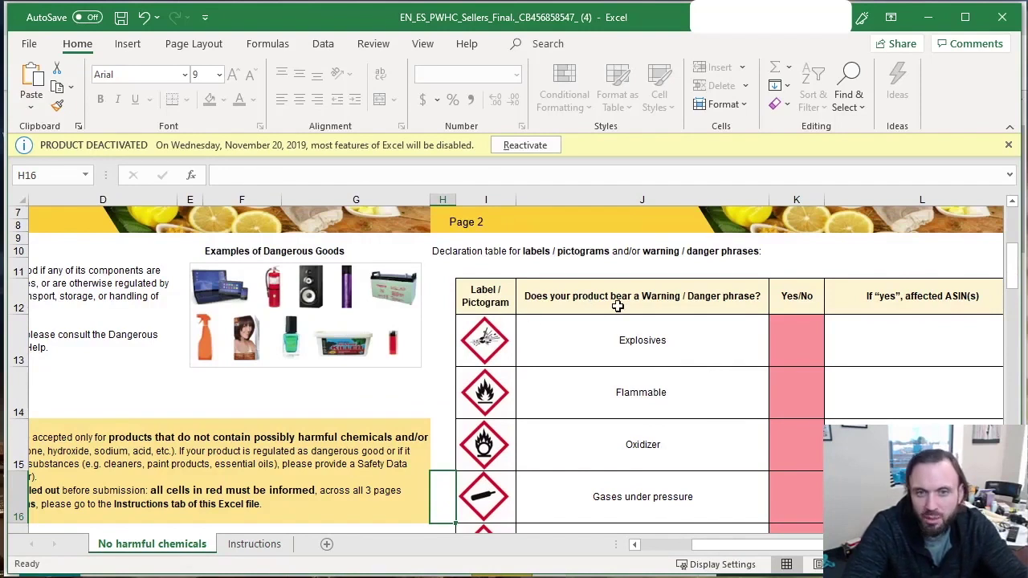
click(792, 329)
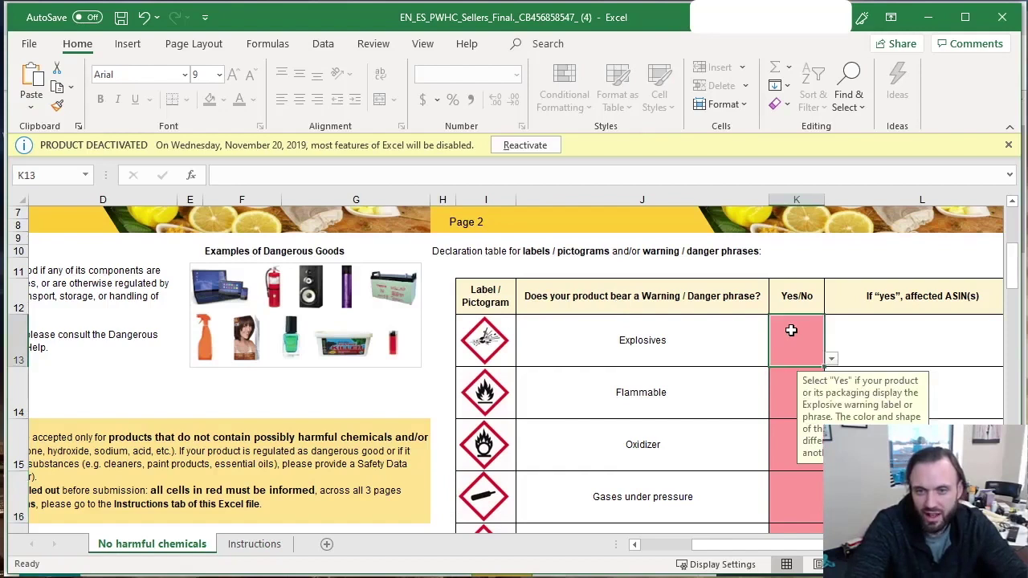
click(833, 361)
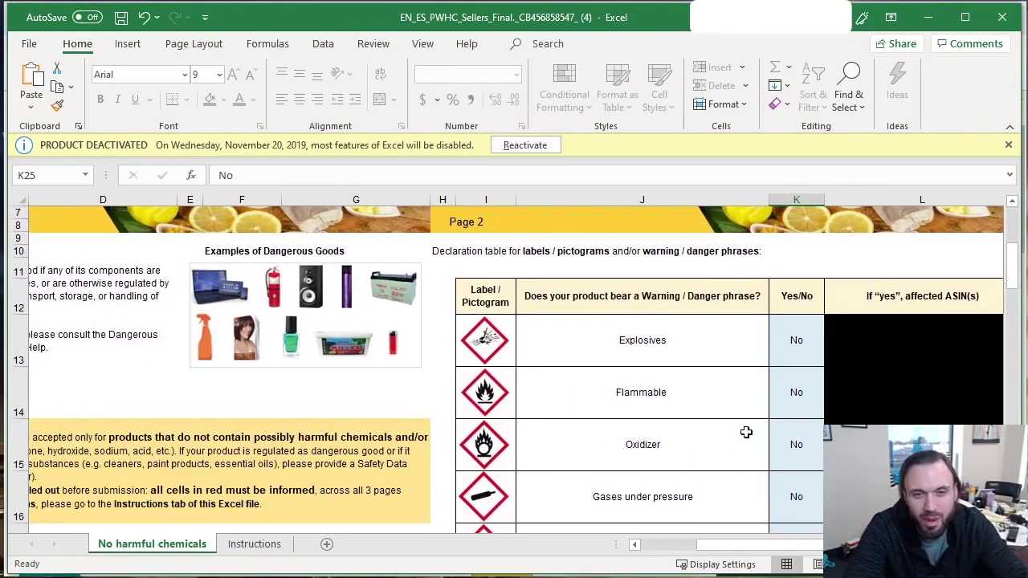
scroll(747, 433, up, 2)
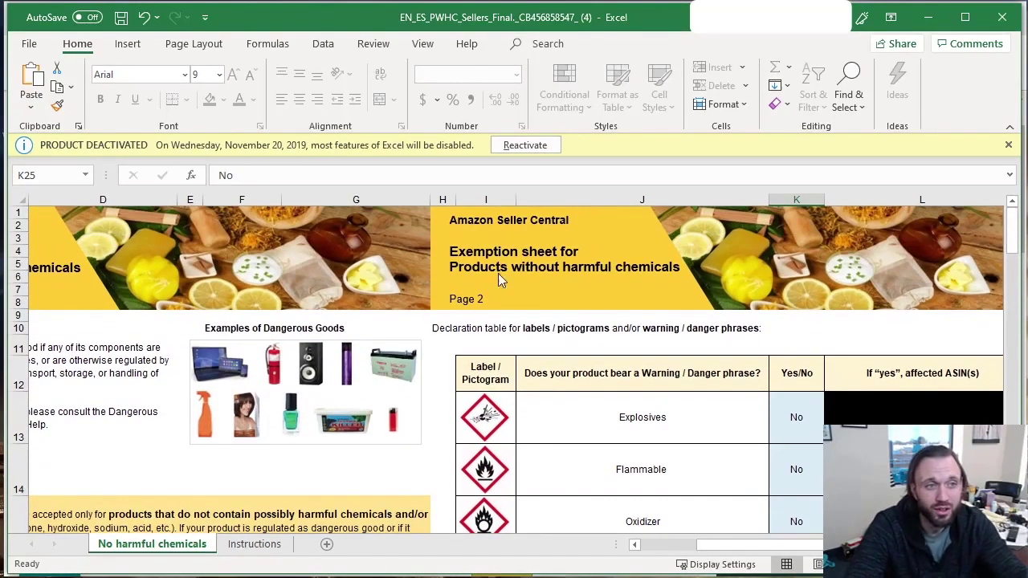
Start saving the workbook as a new file and create a folder named Hazmats as its destination
click(29, 44)
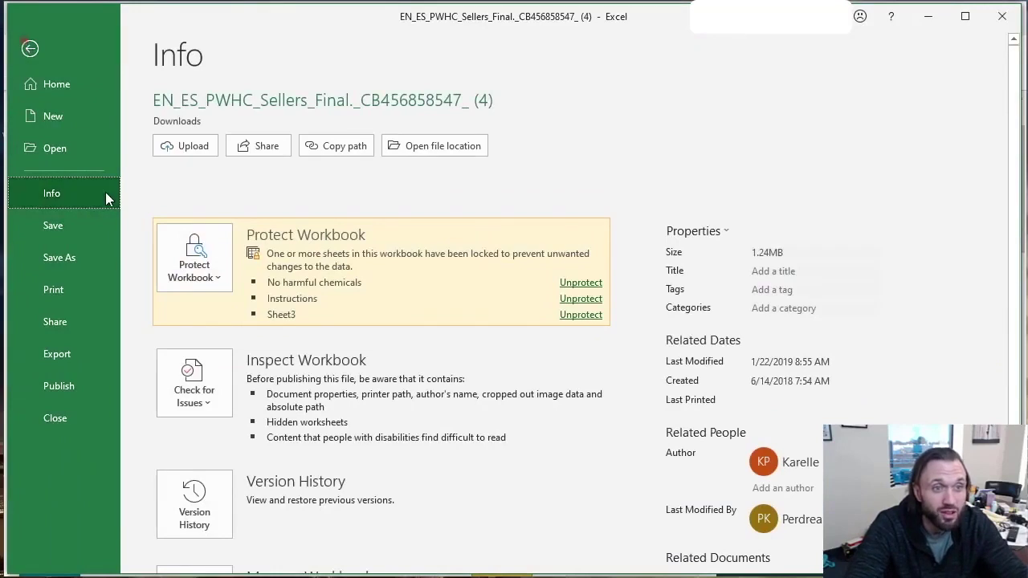
click(62, 262)
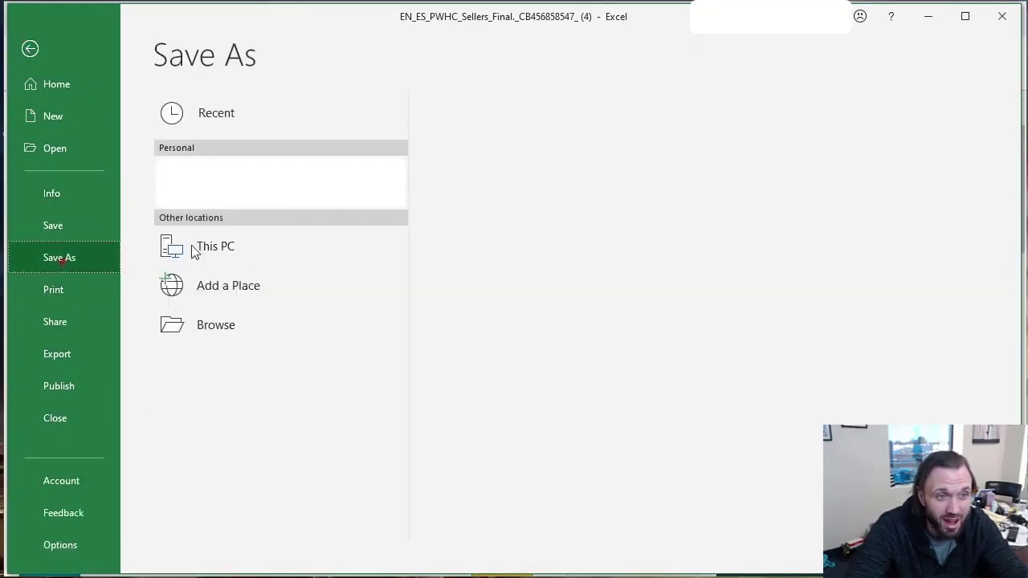
double_click(246, 250)
key(ctrl+shift+n)
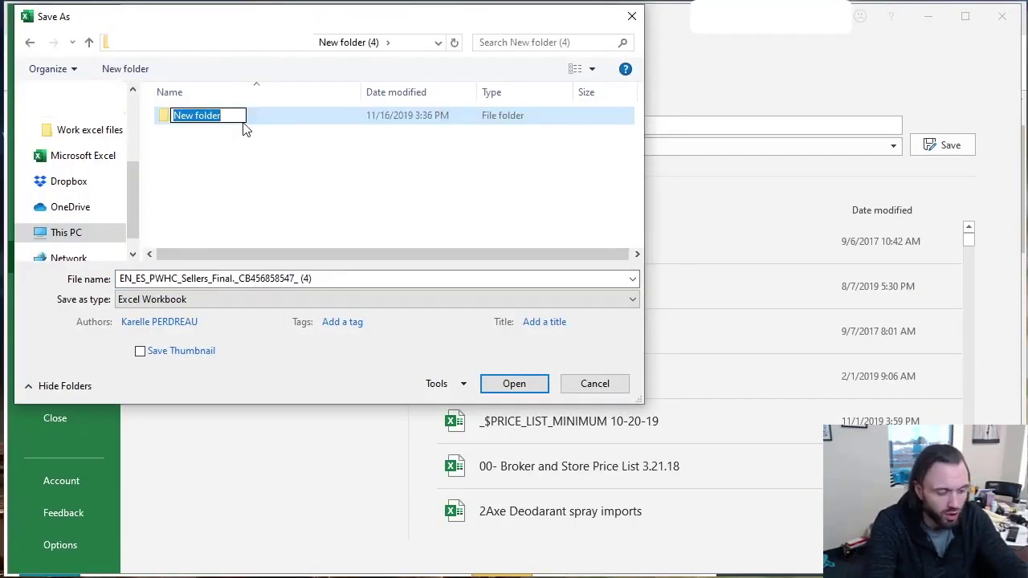
text(Haz)
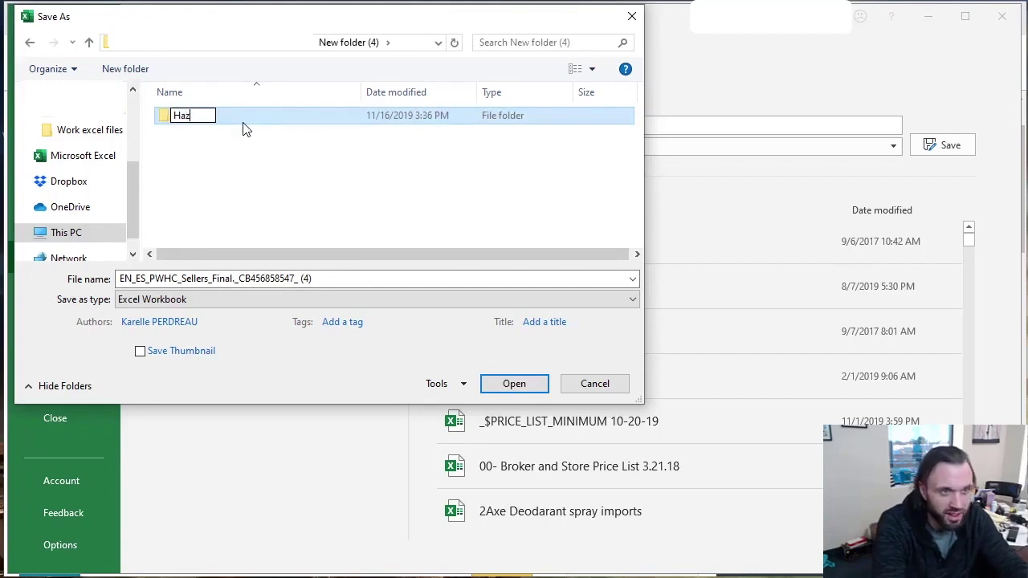
text(mats)
key(Return)
double_click(207, 115)
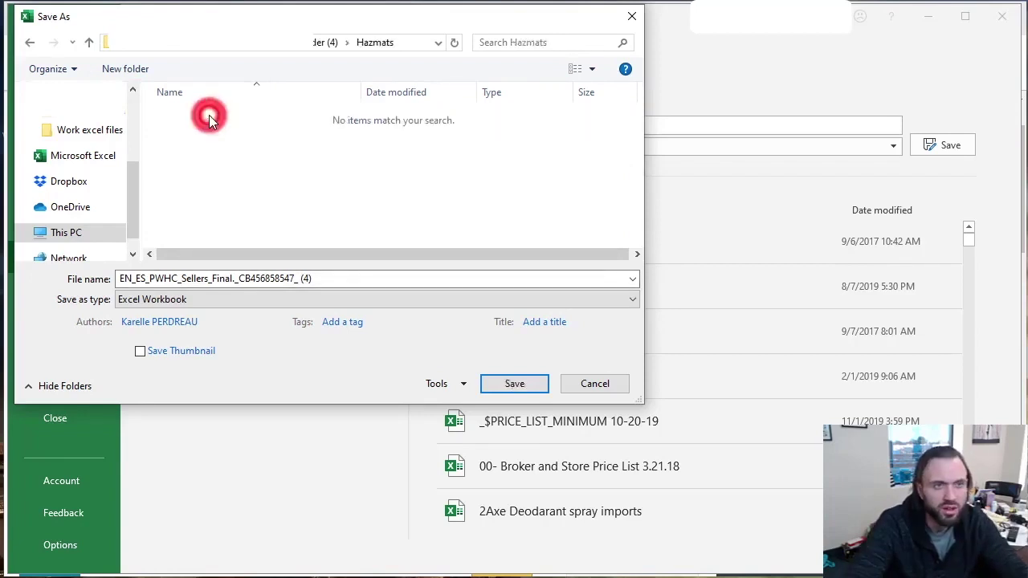
Name the file "Hazmat template 11-16-19" and save it in the Hazmats folder
click(343, 282)
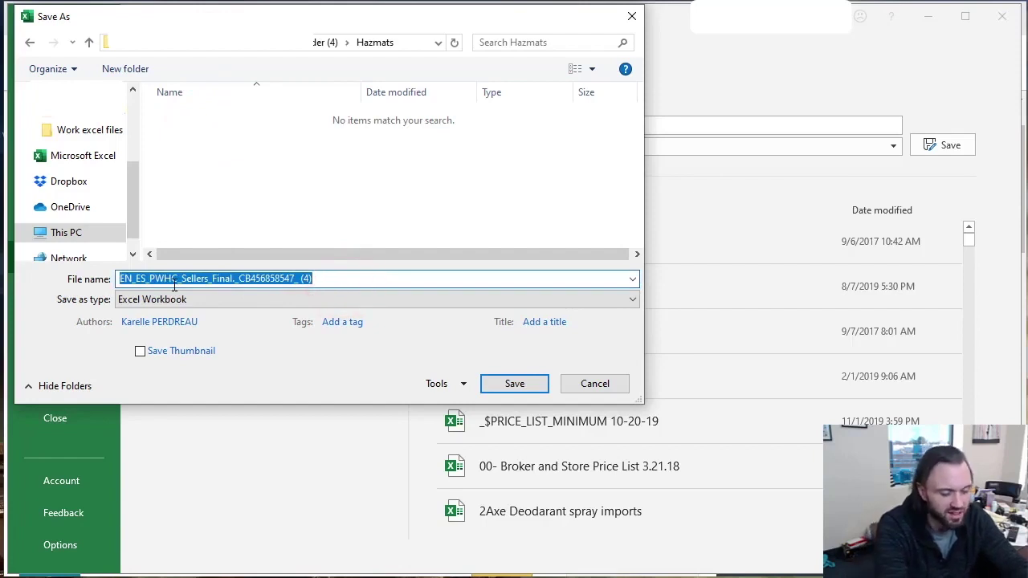
text(Hazmat )
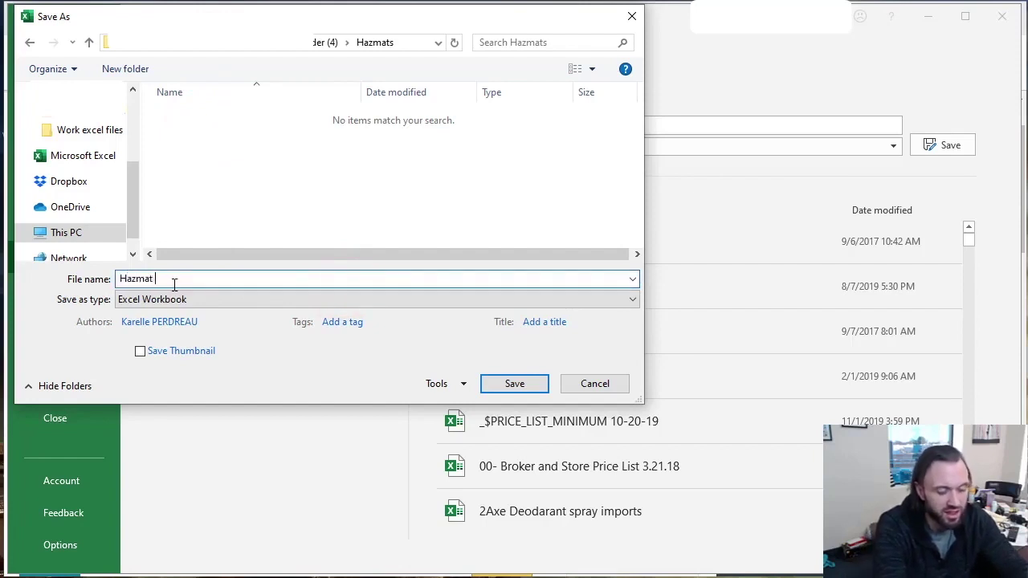
text(template)
key(Return)
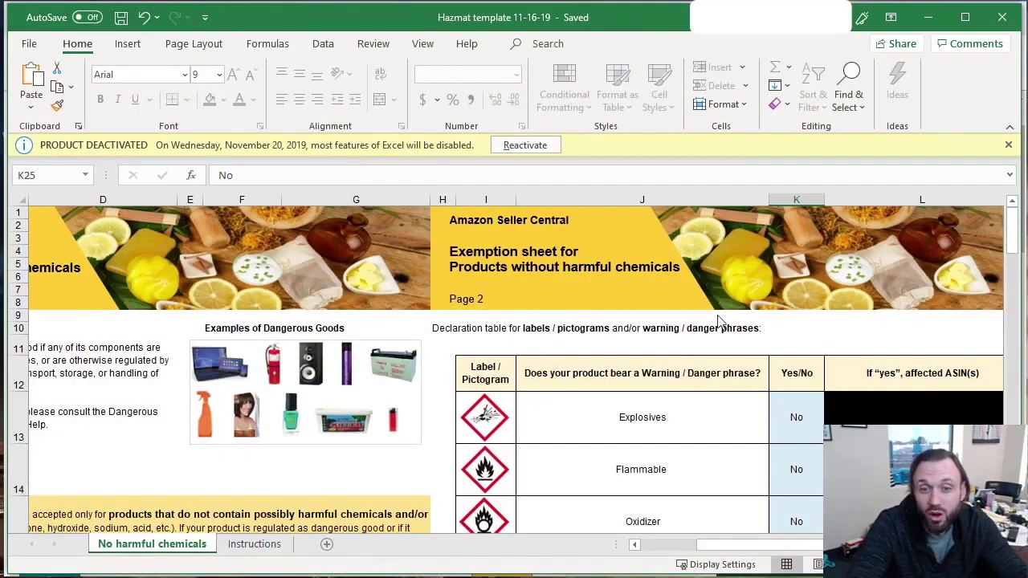
Review the name fields and the declaration table answers in the saved template
scroll(719, 322, down, 5)
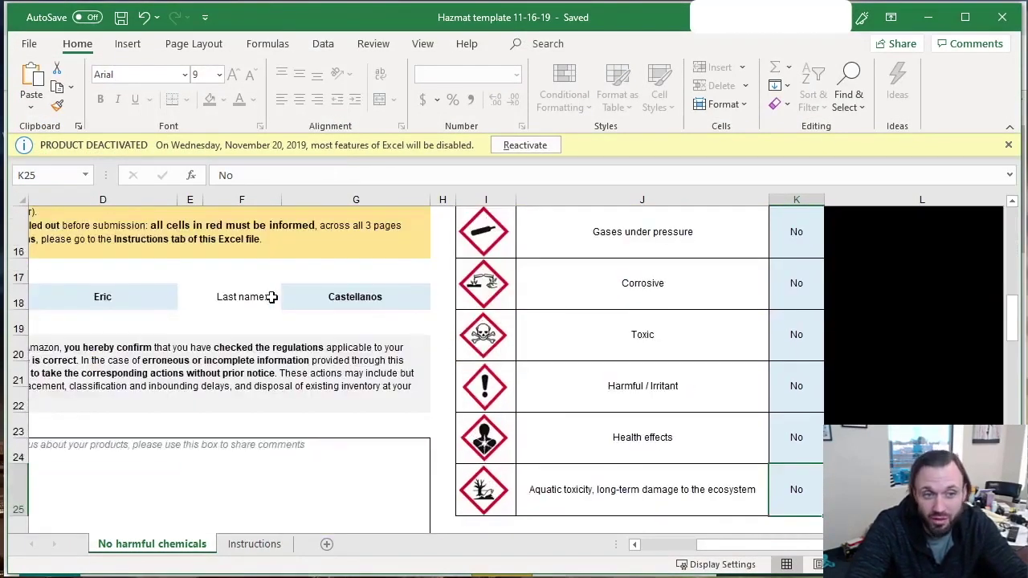
scroll(608, 333, up, 2)
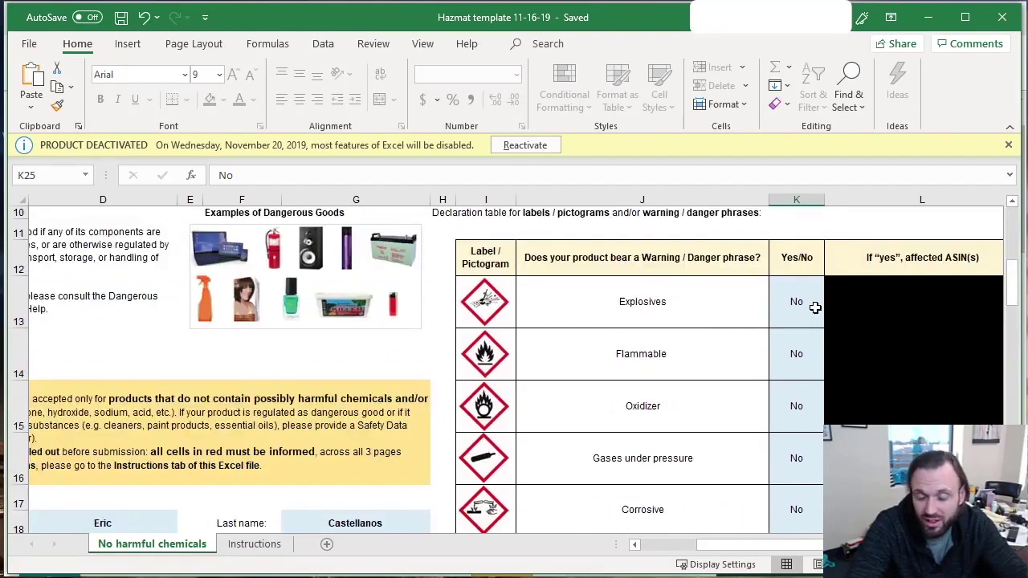
scroll(812, 305, down, 5)
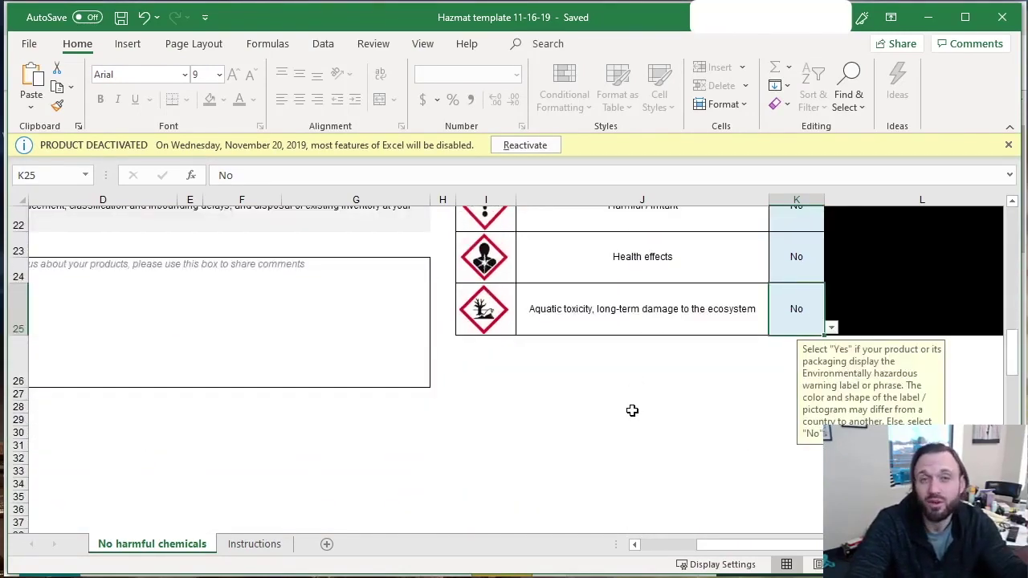
Look over the page 3 declaration table in the workbook and the Clearasil acne cream listing in Chrome
scroll(633, 411, up, 6)
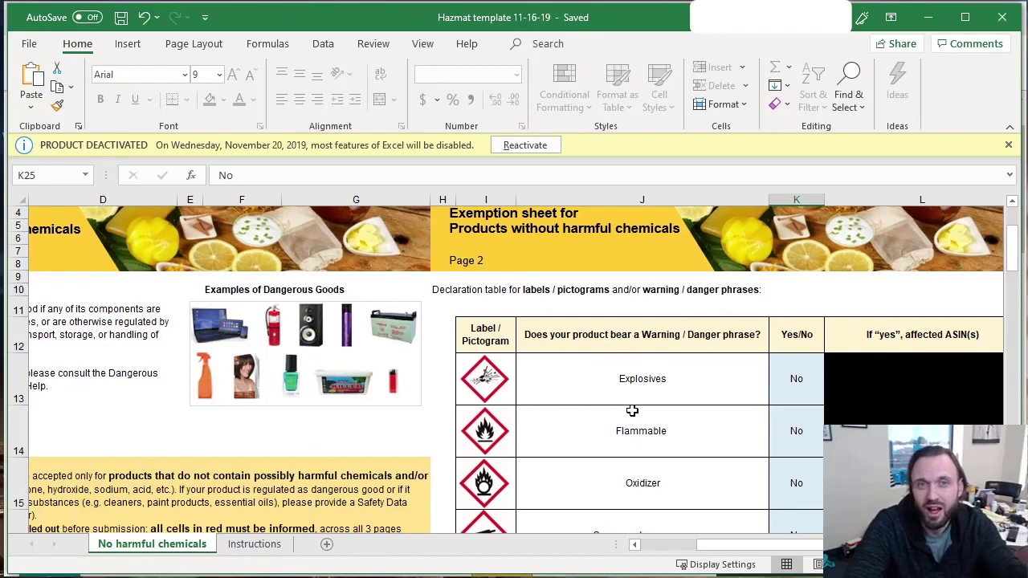
drag(728, 545, 871, 544)
scroll(626, 394, down, 1)
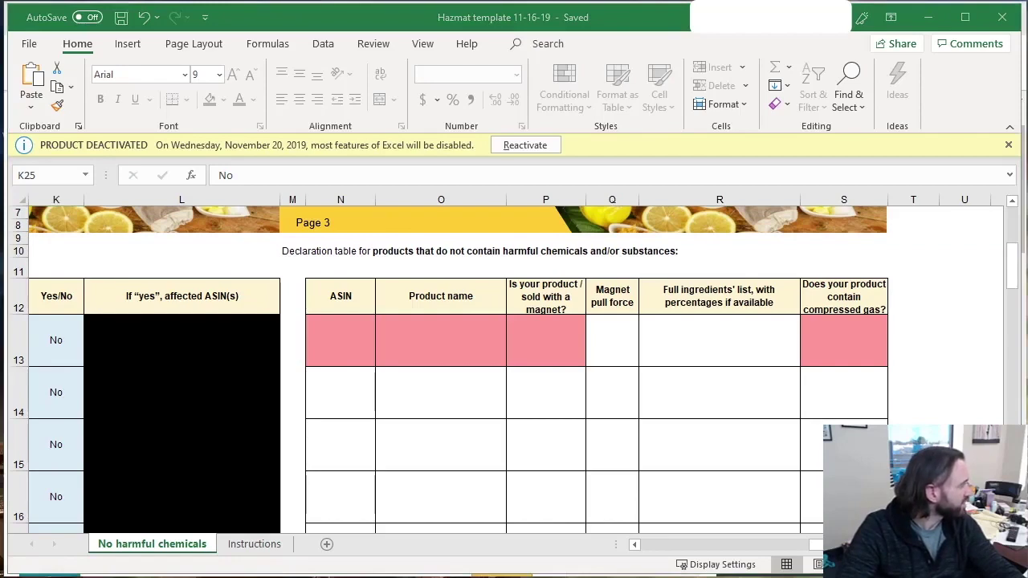
key(alt+Tab)
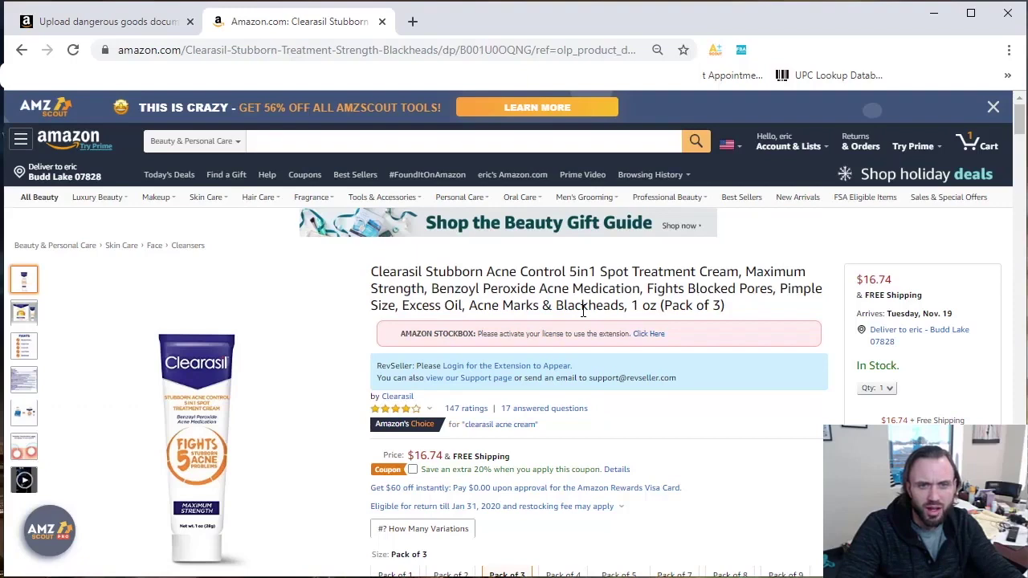
scroll(676, 357, down, 1)
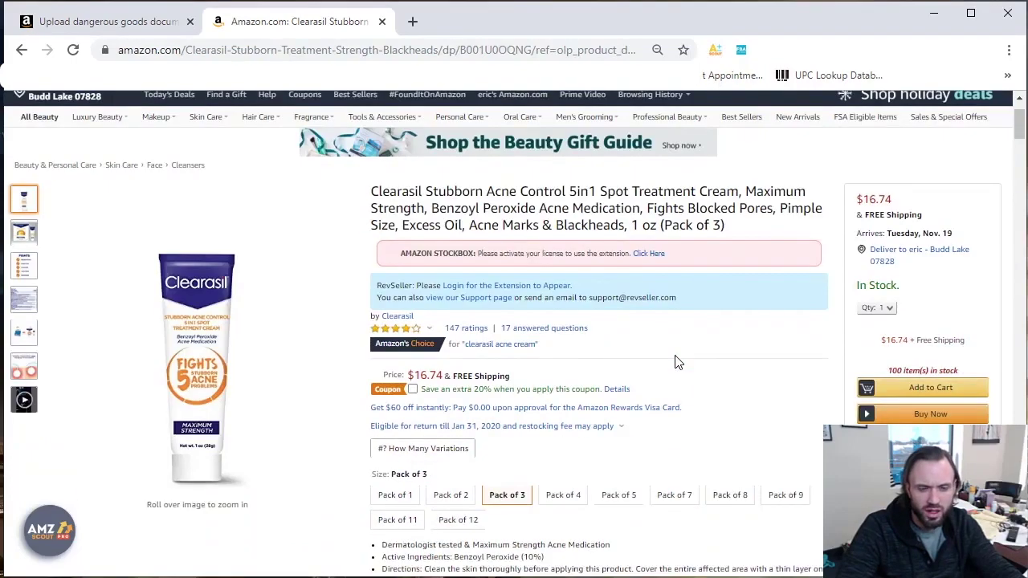
scroll(676, 361, down, 1)
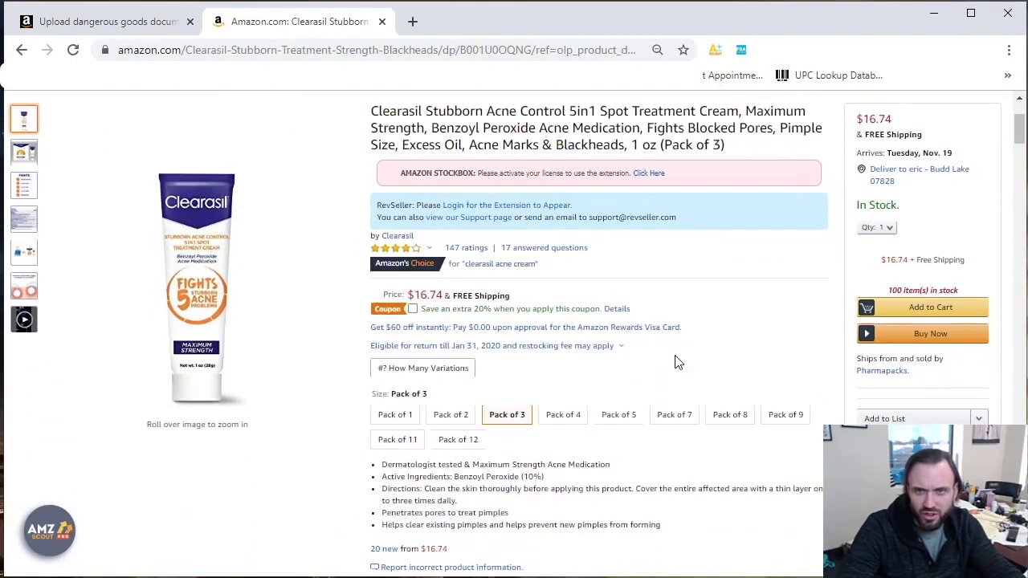
Calculate the Clearasil cream's net profitability in the Amazon FBA calculator with a product price of 16.74 and a product cost of 9.00
click(713, 51)
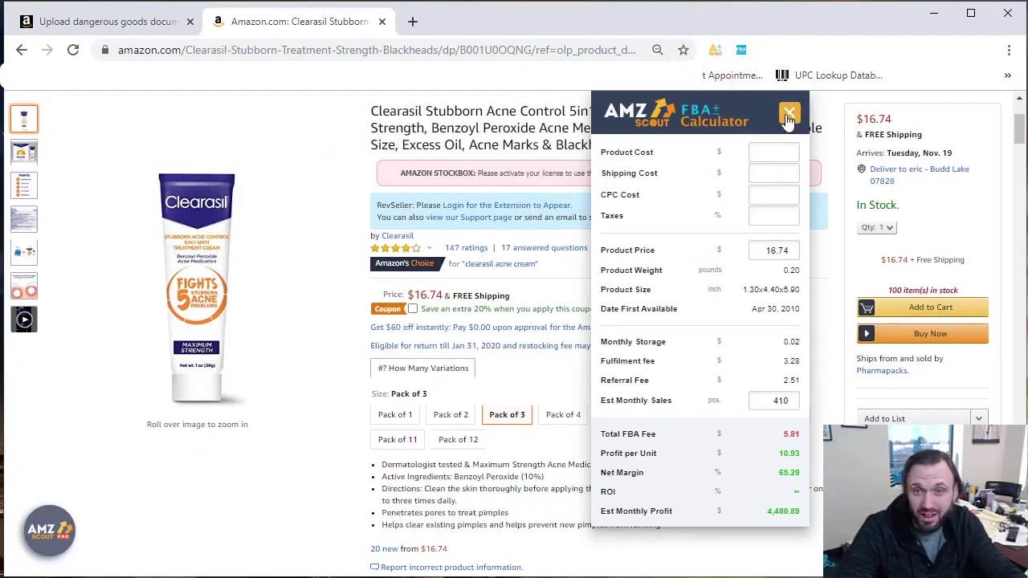
click(789, 114)
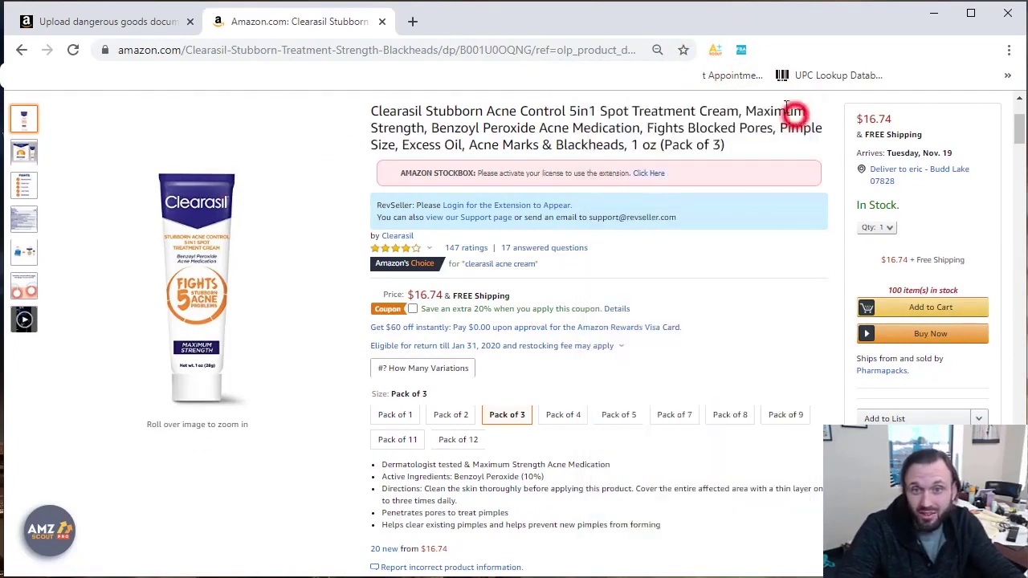
click(741, 51)
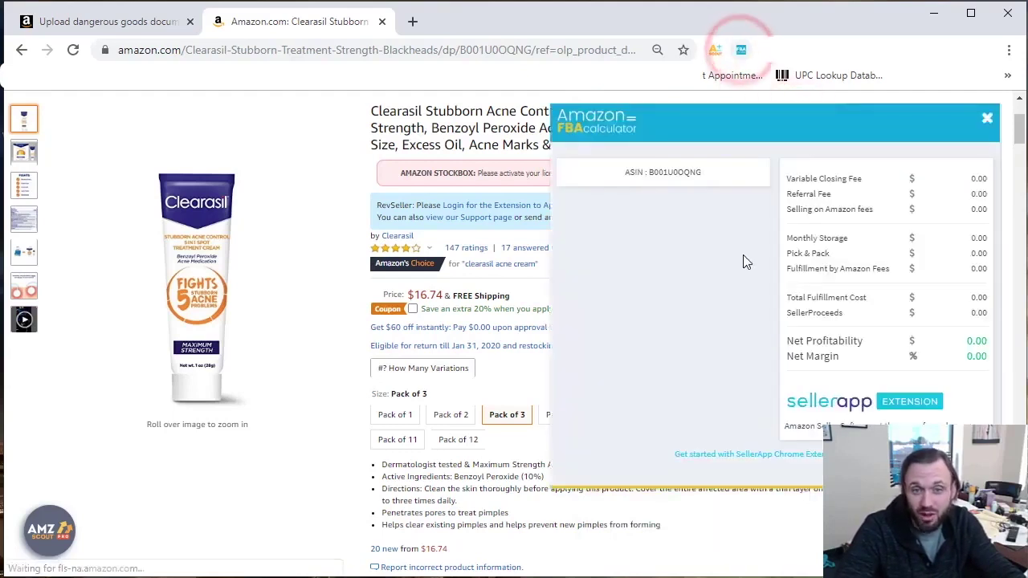
click(617, 333)
text(16.74)
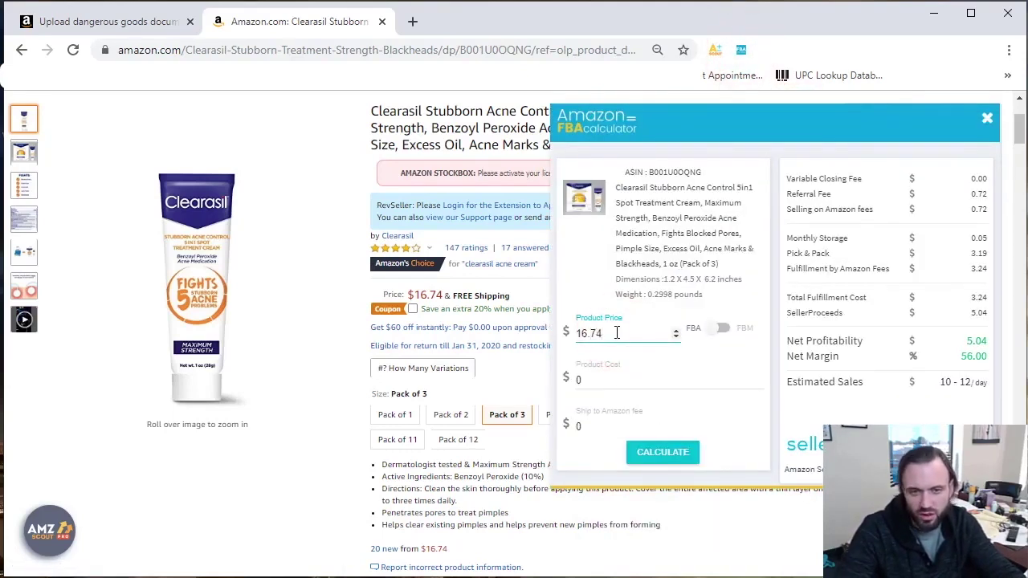
click(588, 381)
text(9.07)
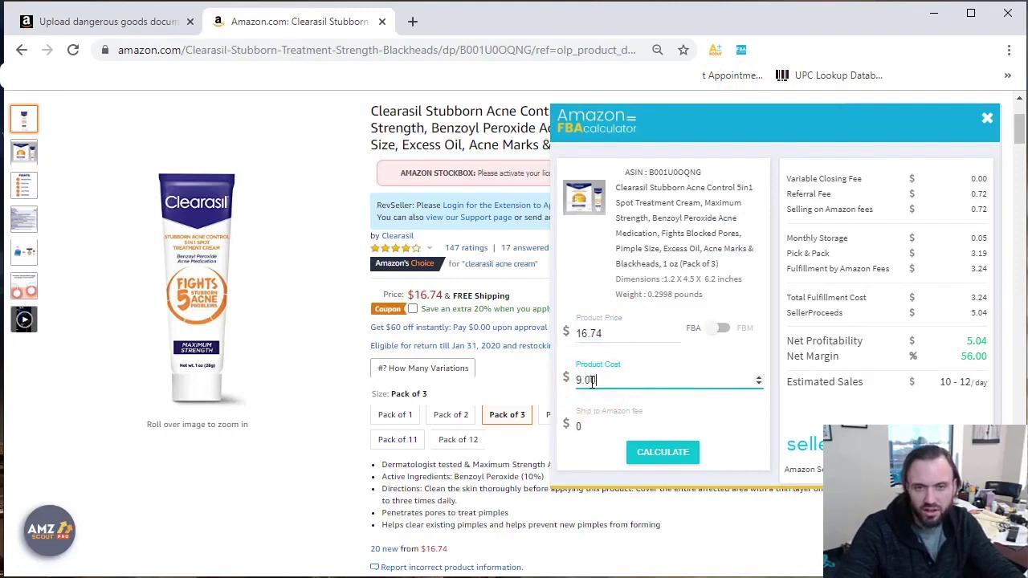
text(0)
click(663, 452)
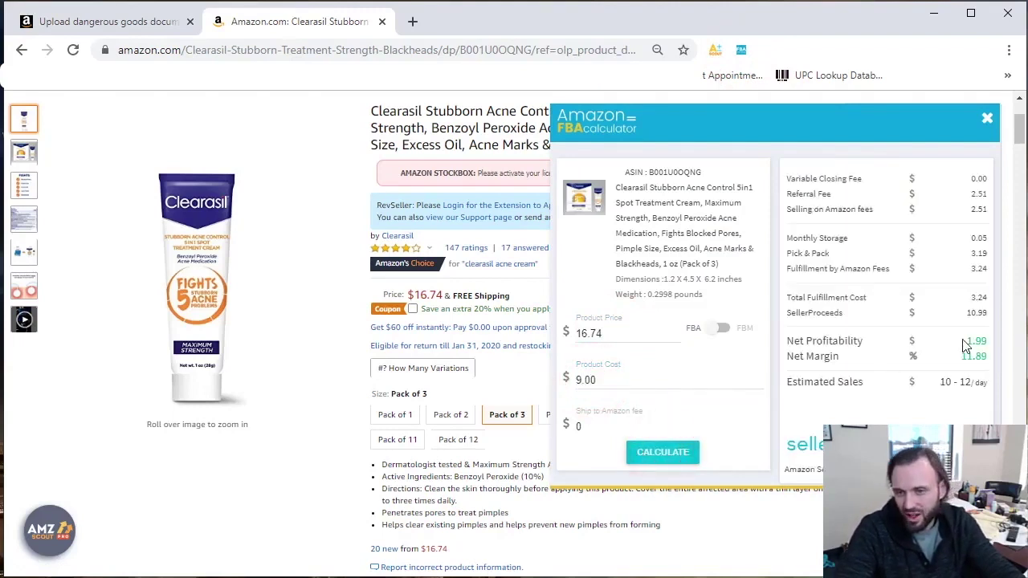
double_click(967, 344)
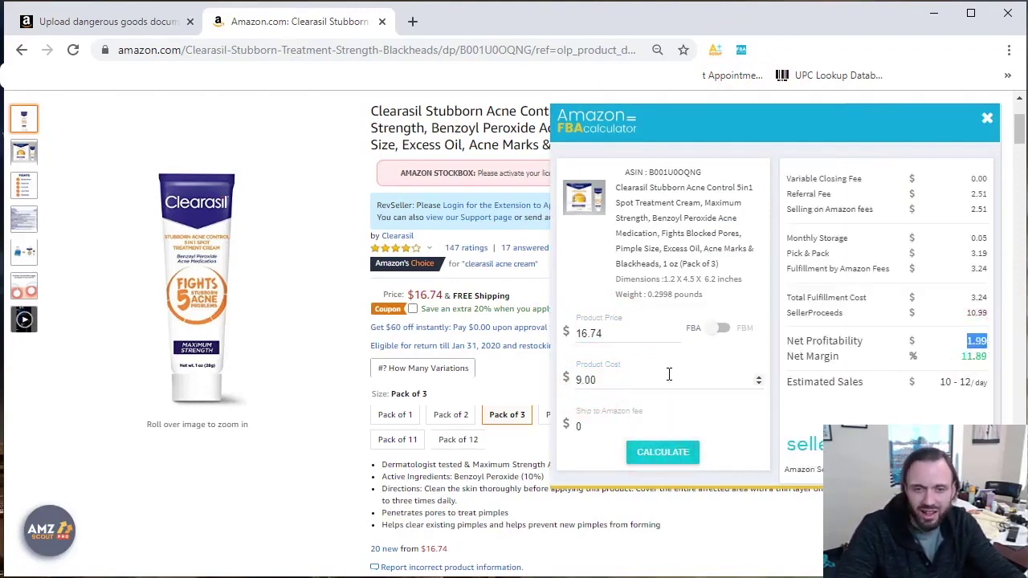
Recalculate the net profitability with the product cost set to 7.50
double_click(613, 381)
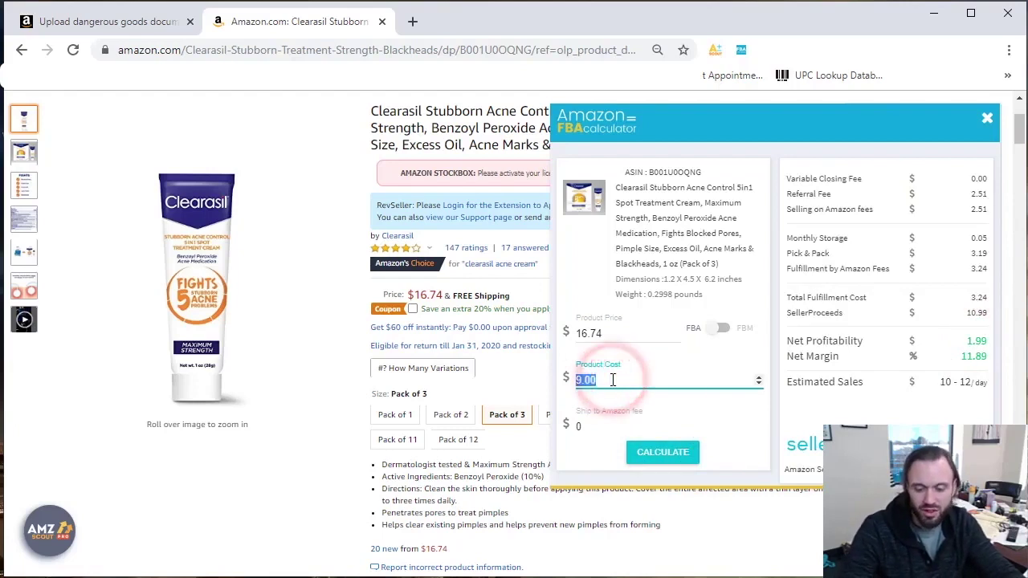
text(7.50)
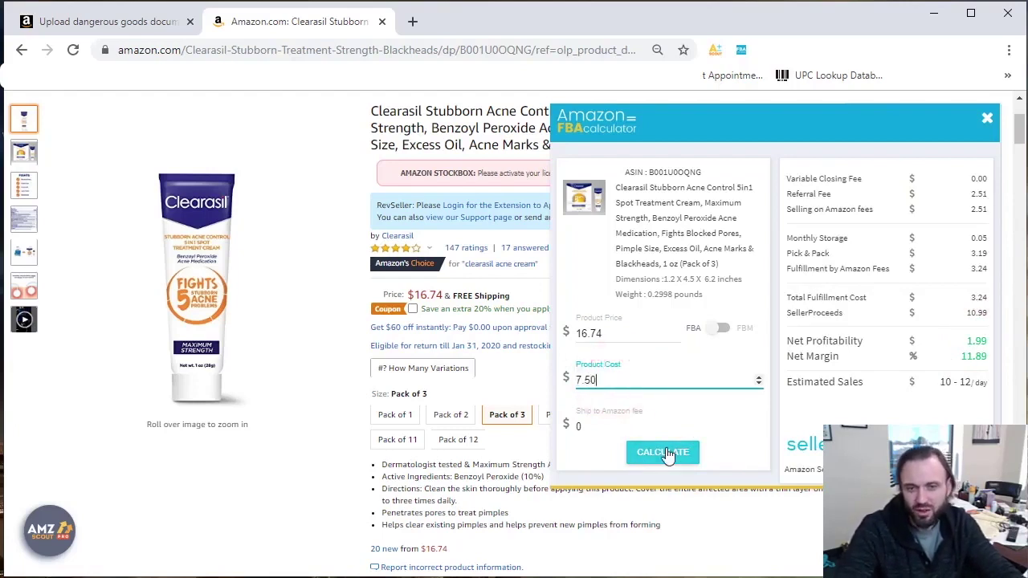
click(666, 454)
double_click(966, 344)
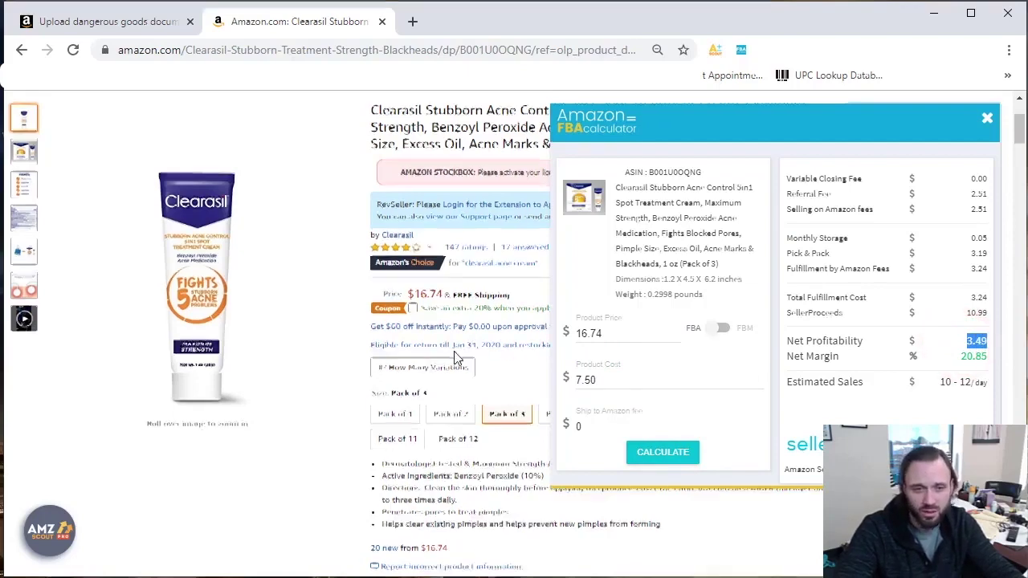
Check the listing's price history chart and dismiss the FBA calculator
scroll(454, 358, down, 5)
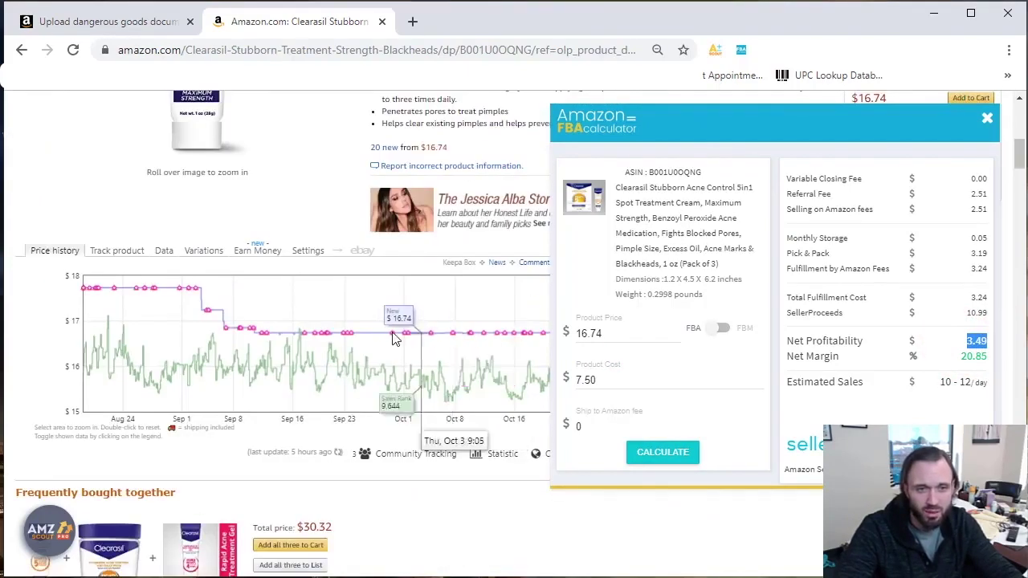
click(546, 295)
scroll(546, 294, up, 3)
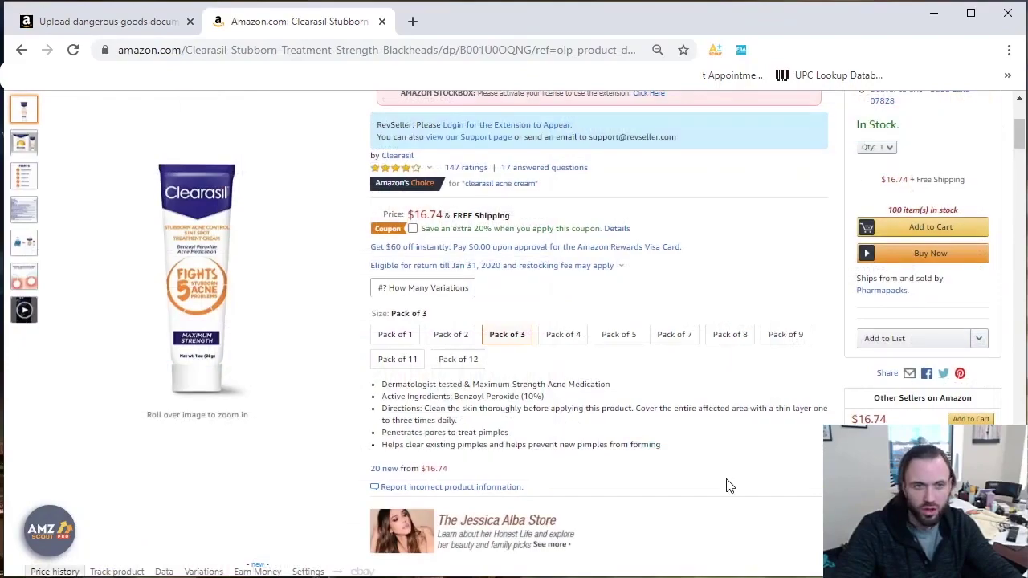
scroll(727, 486, up, 3)
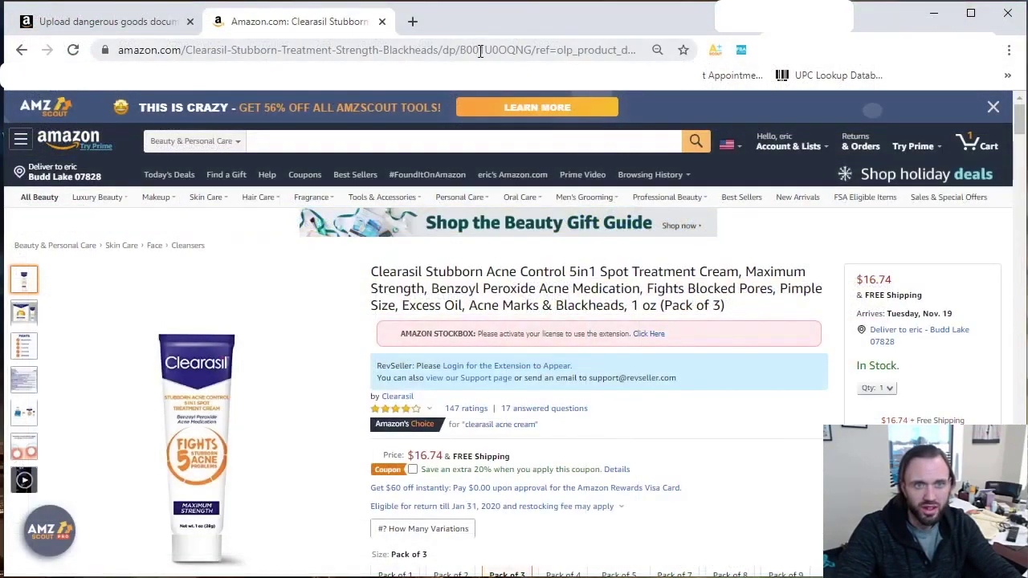
Copy the ASIN B001U0OQNG from the listing's web address into cell N13 of the page 3 table in Excel
double_click(480, 49)
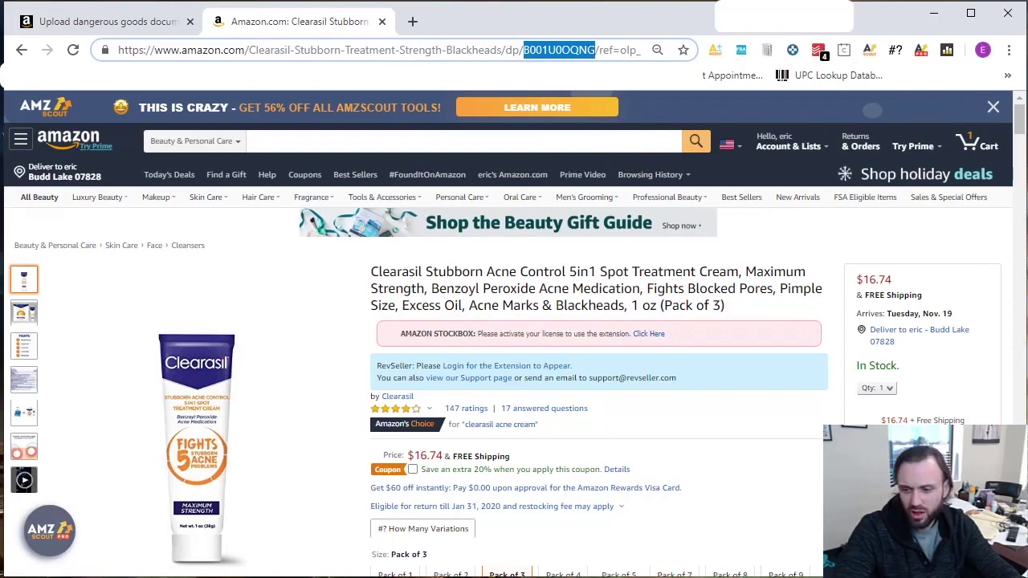
key(ctrl+c)
key(alt+Tab)
right_click(341, 348)
click(388, 434)
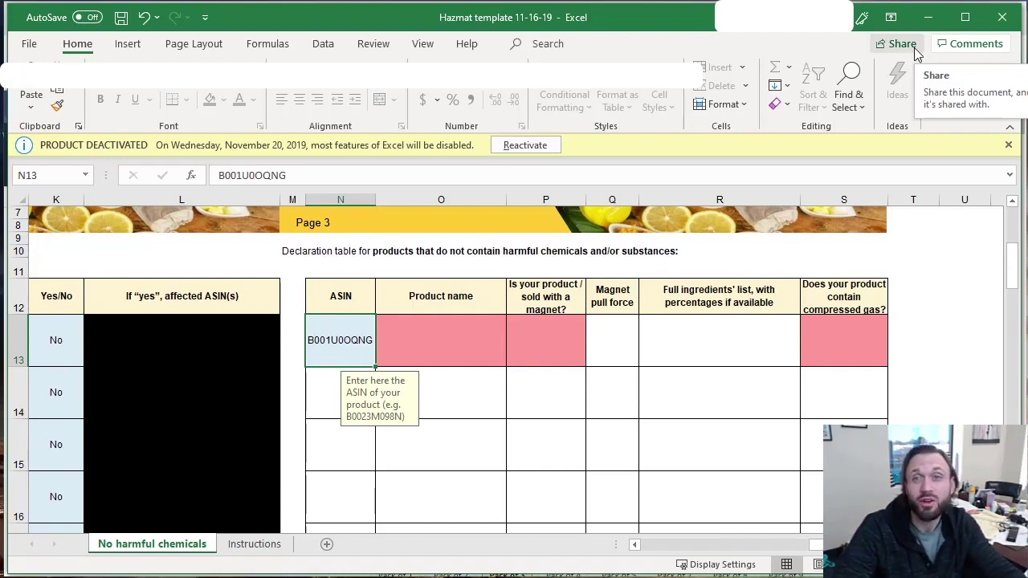
Copy the full product title from the Amazon listing in Chrome into the Product name cell O13 in Excel
click(928, 17)
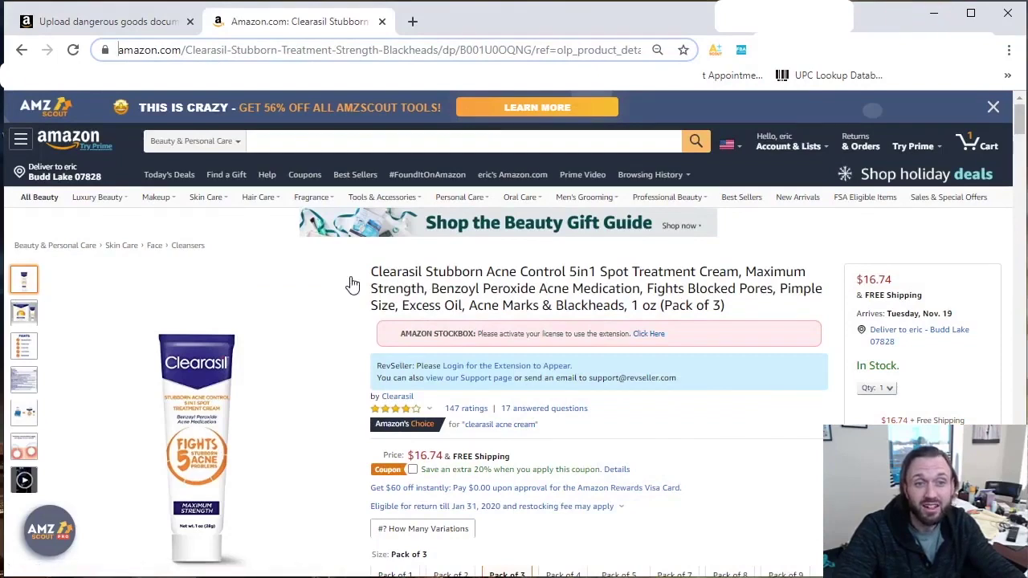
drag(371, 272, 768, 313)
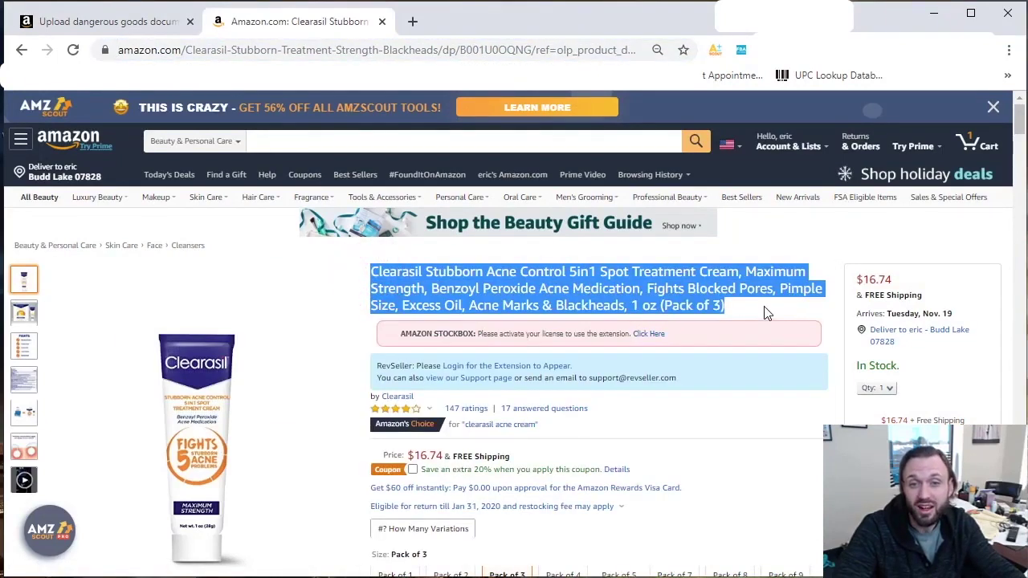
right_click(631, 287)
click(647, 300)
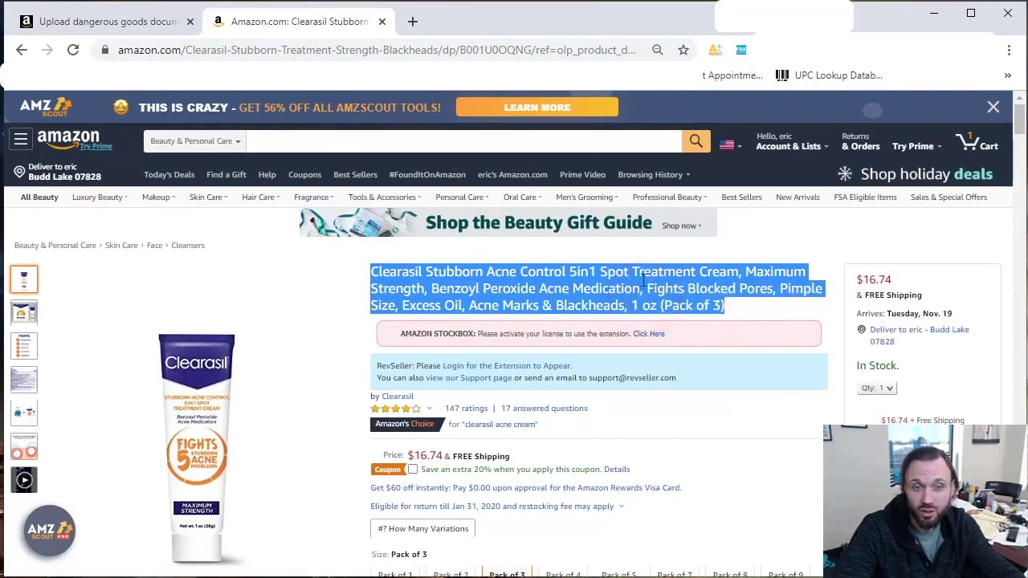
key(alt+Tab)
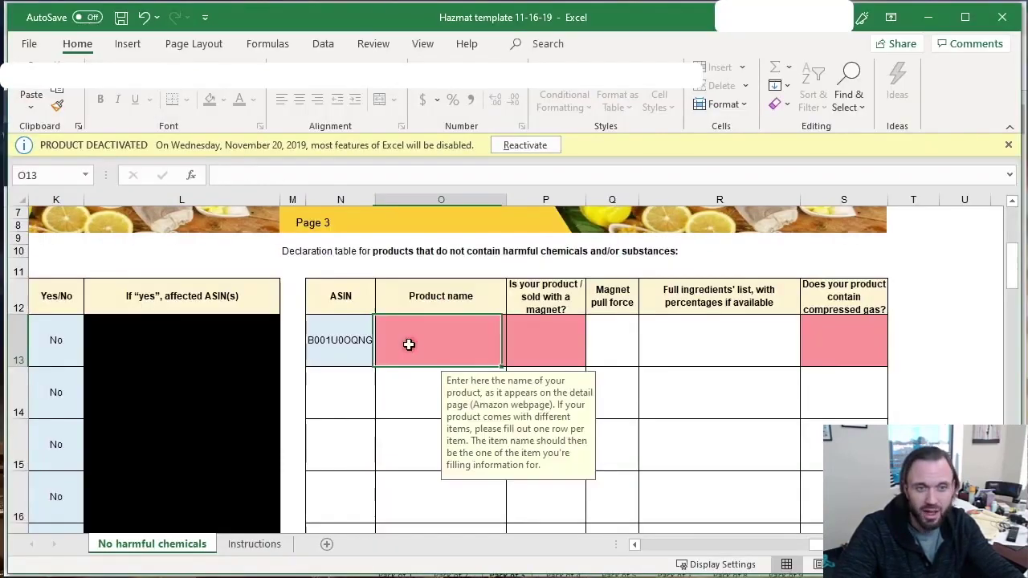
right_click(408, 340)
click(448, 431)
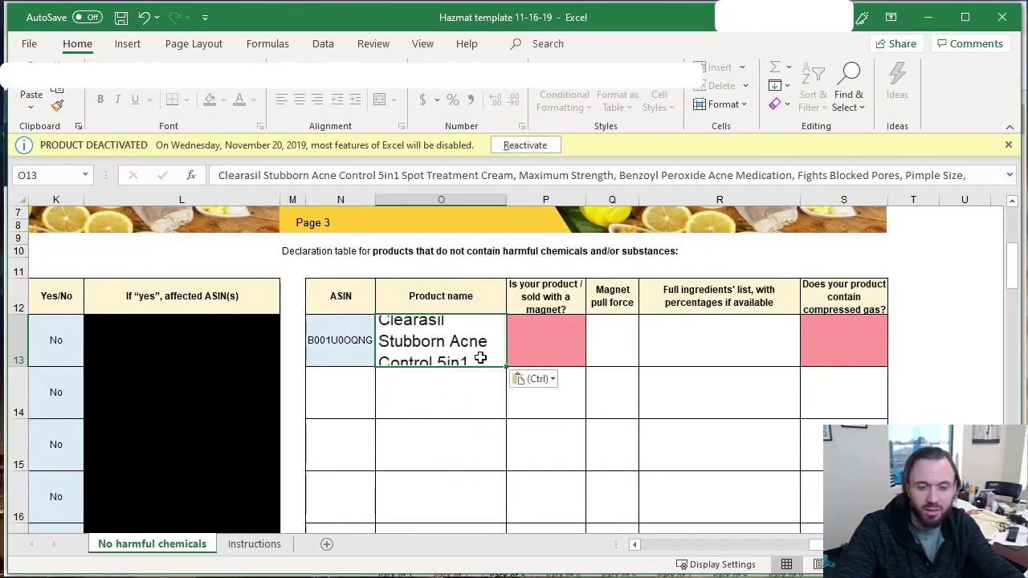
Answer "No" in cell P13 to whether the Clearasil product is sold with a magnet
scroll(520, 345, down, 1)
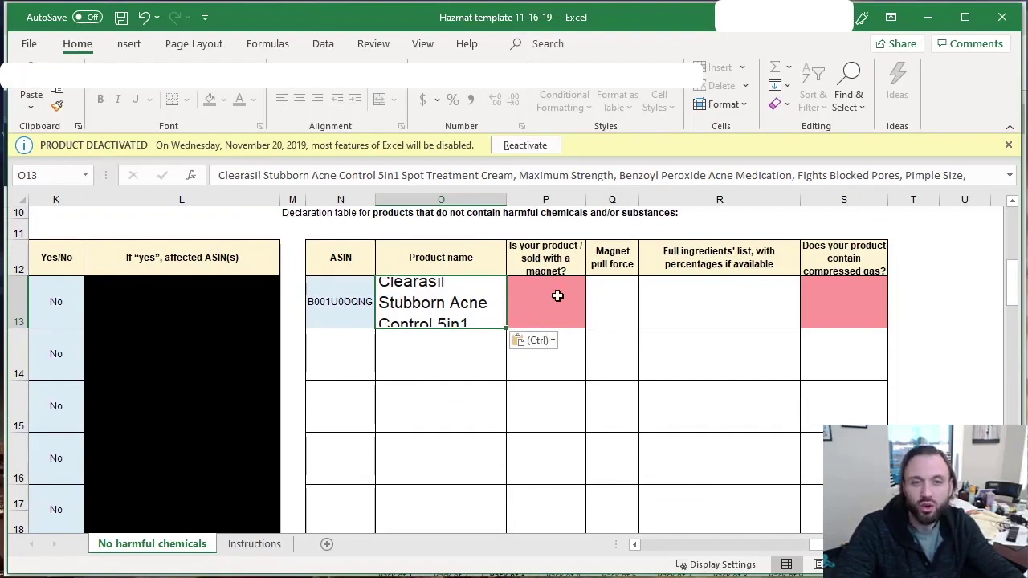
click(563, 299)
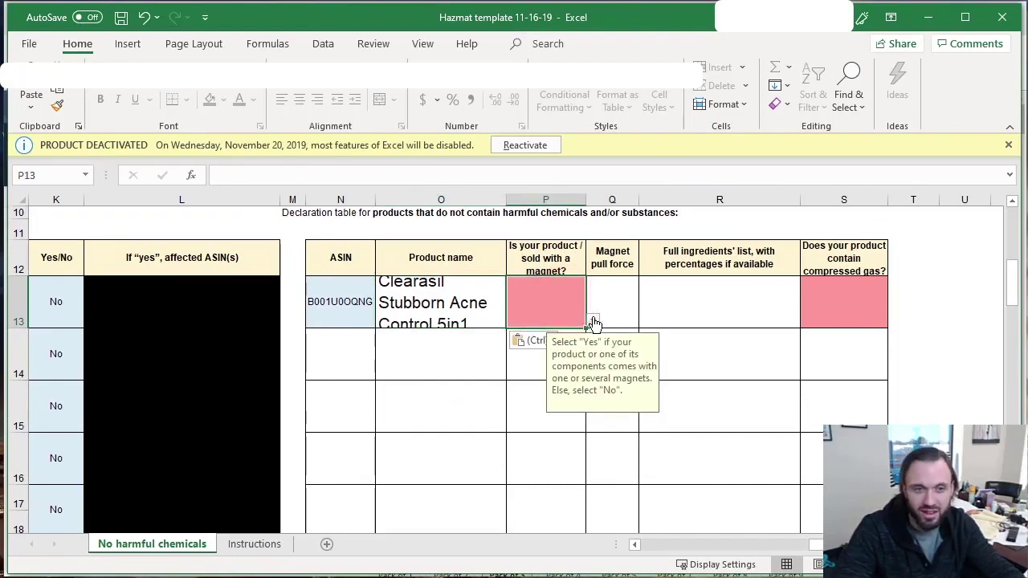
click(594, 320)
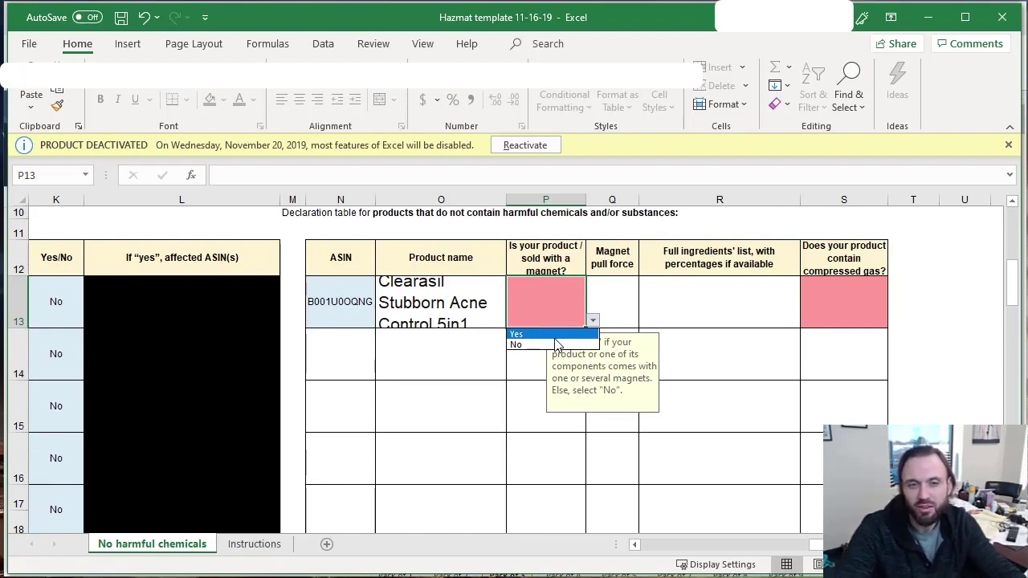
click(552, 344)
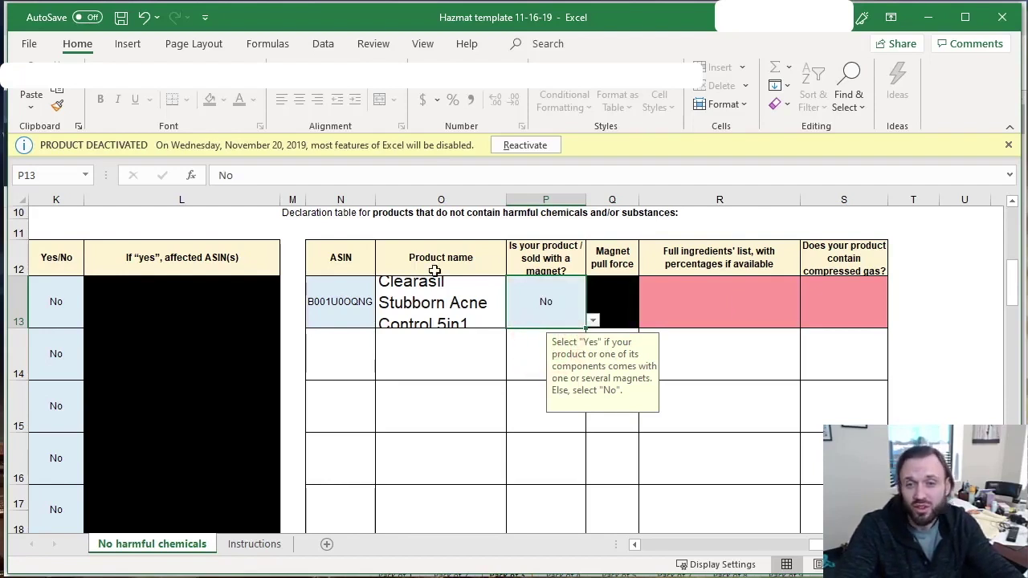
Copy the short product name from the Amazon listing and search Google in a new tab for "ingredients Clearasil Stubborn Acne Control 5in1 Spot Treatment Cream"
click(938, 17)
drag(371, 271, 740, 273)
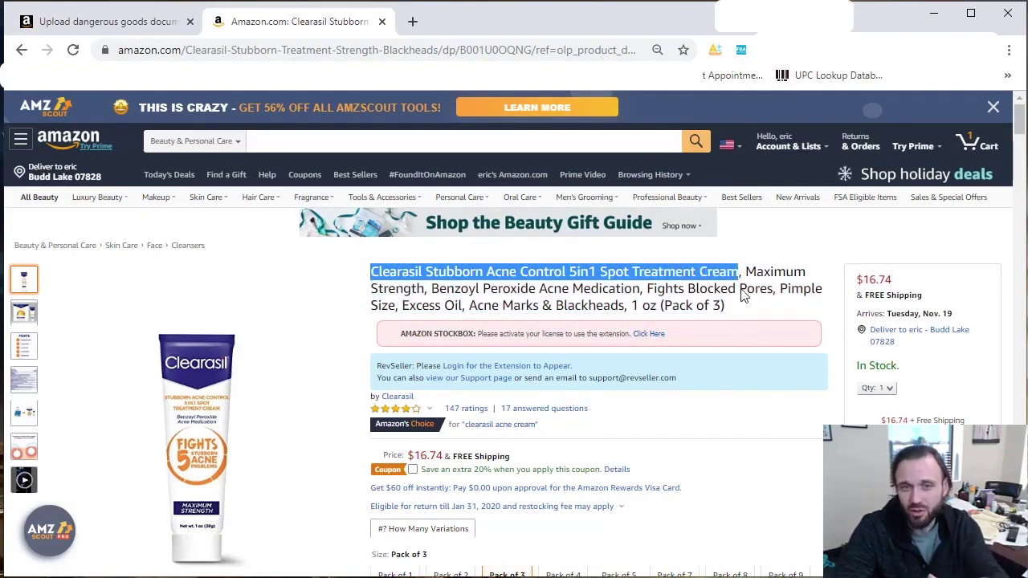
click(412, 22)
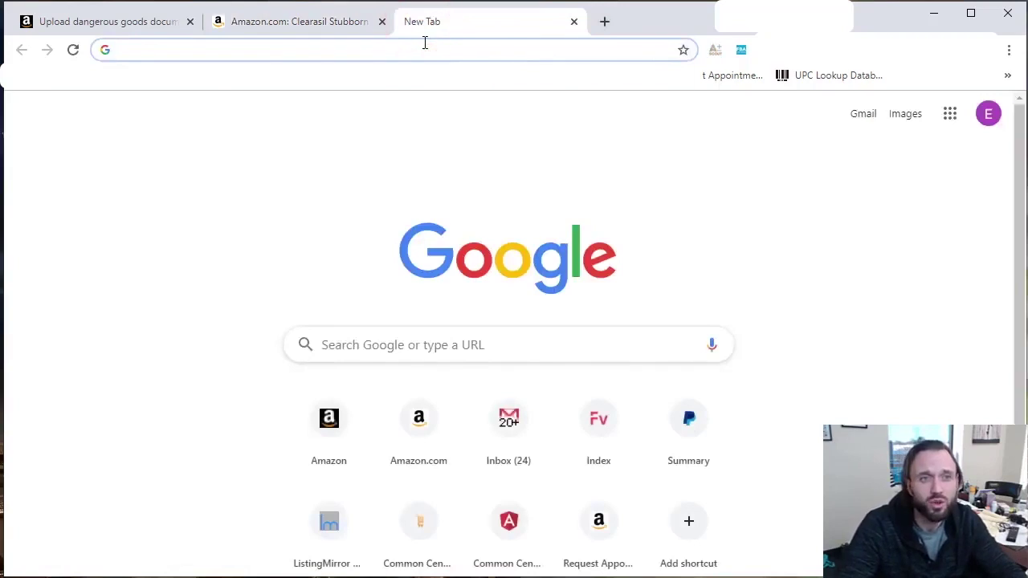
click(425, 43)
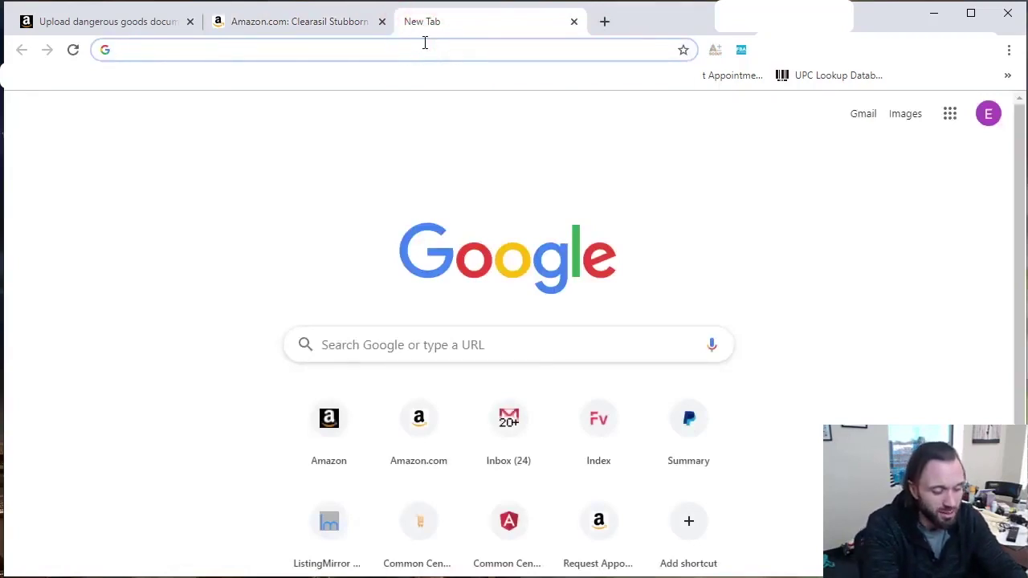
text(ingredients)
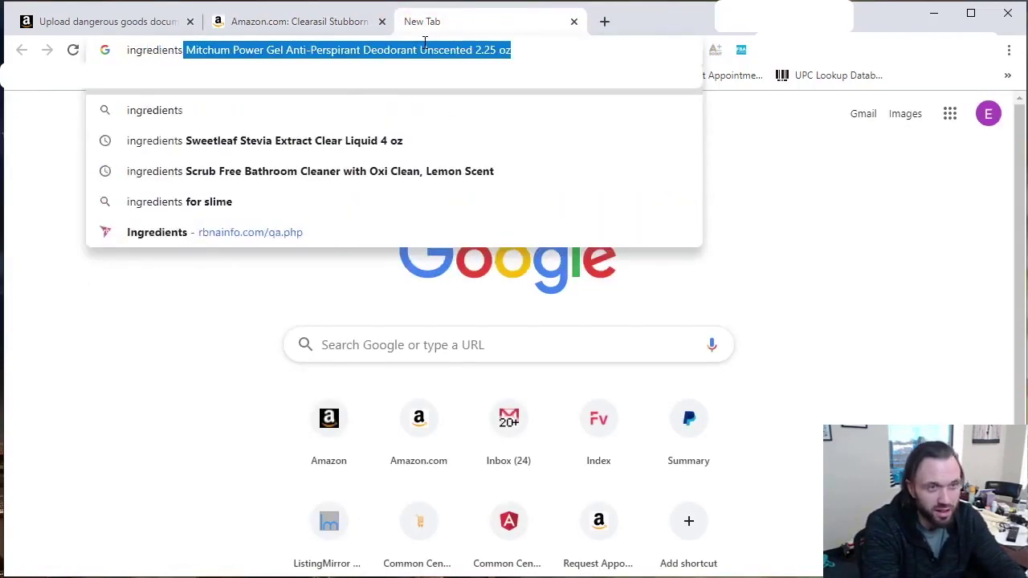
key(ctrl+v)
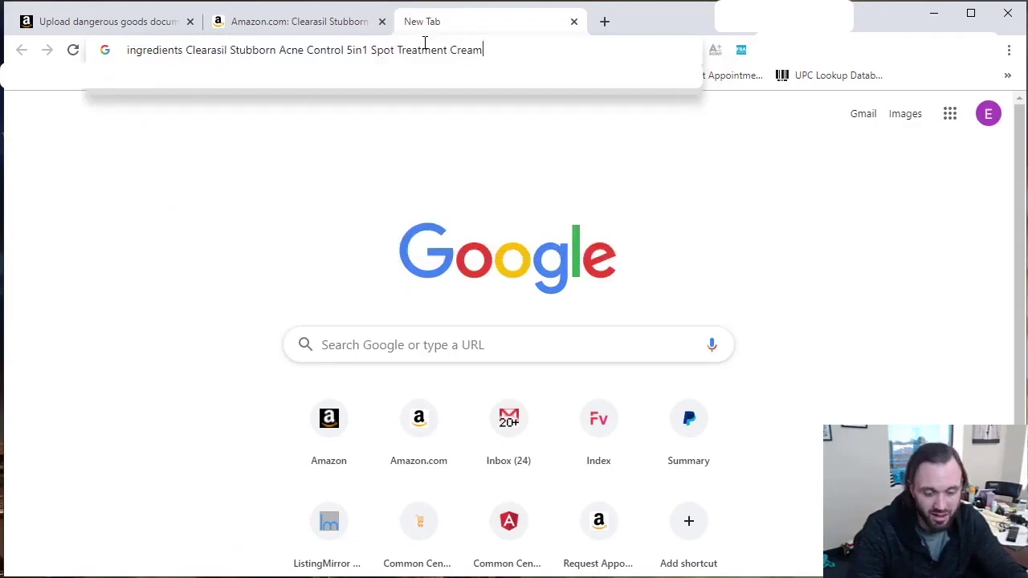
key(Return)
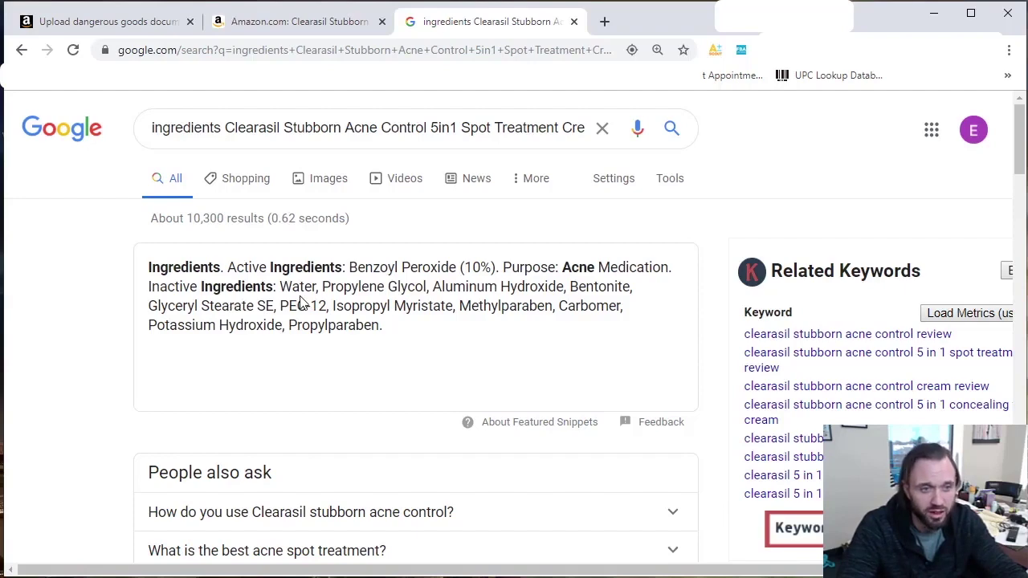
Copy the full active and inactive ingredients text from Google's featured snippet into the ingredients' list cell R13 in Excel
triple_click(301, 304)
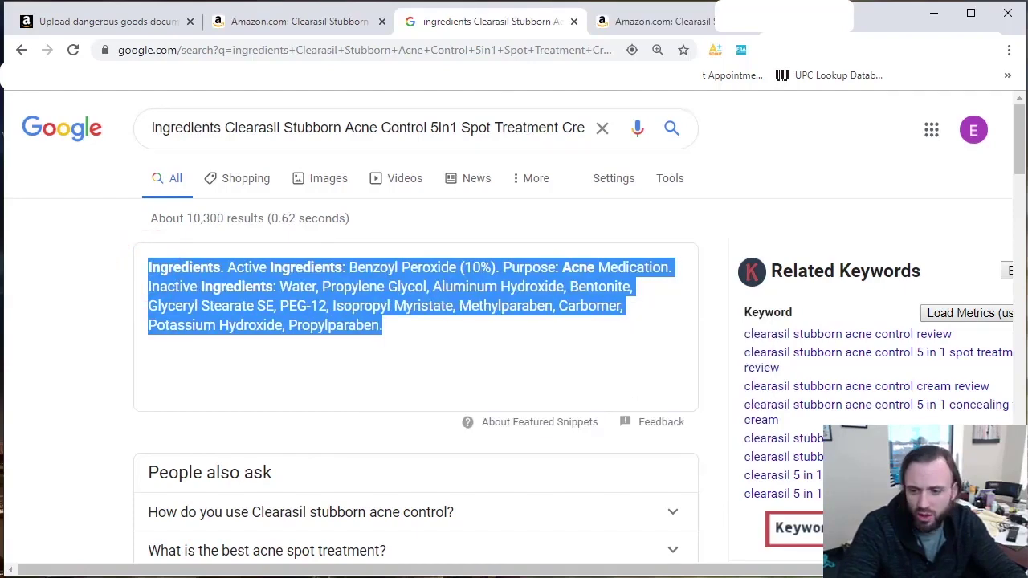
key(alt+Tab)
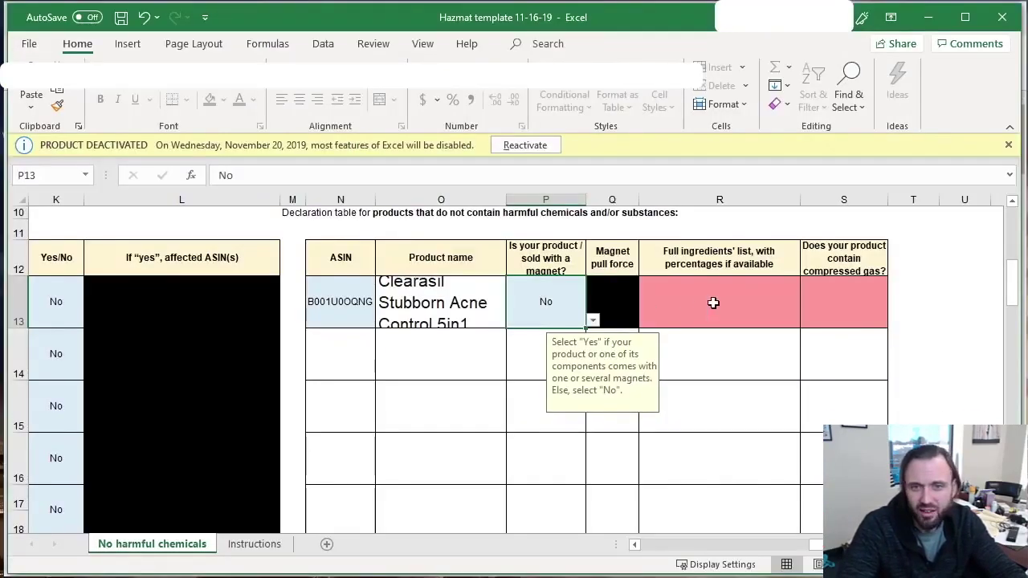
click(714, 302)
right_click(714, 304)
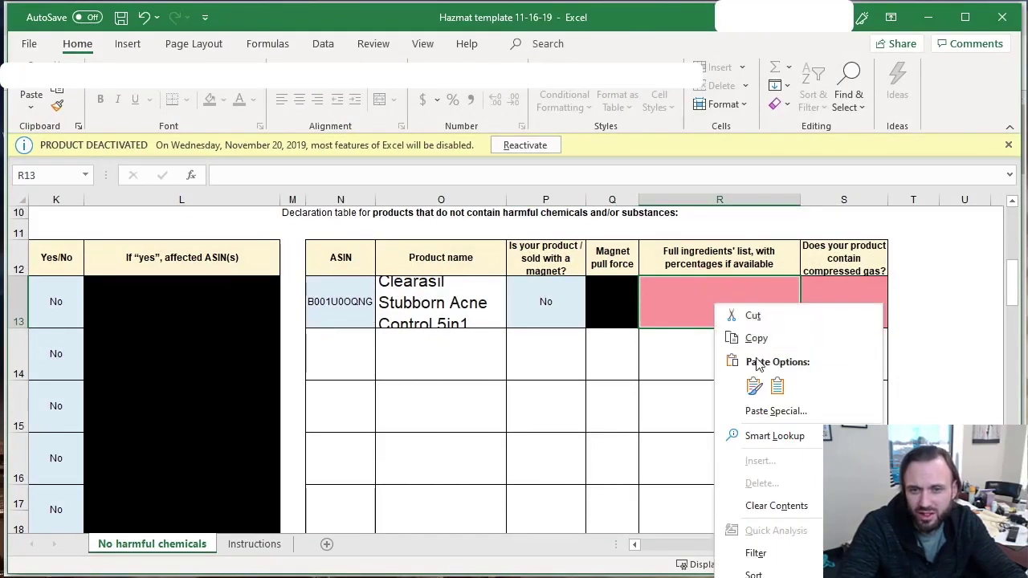
click(754, 386)
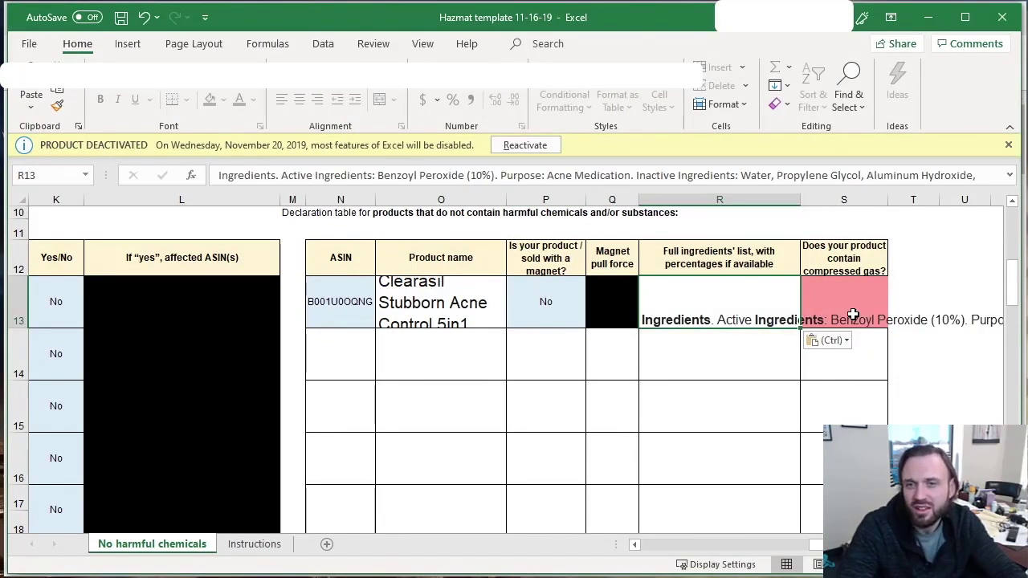
Answer "No" in cell S13 to whether the Clearasil product contains compressed gas
click(853, 315)
click(894, 320)
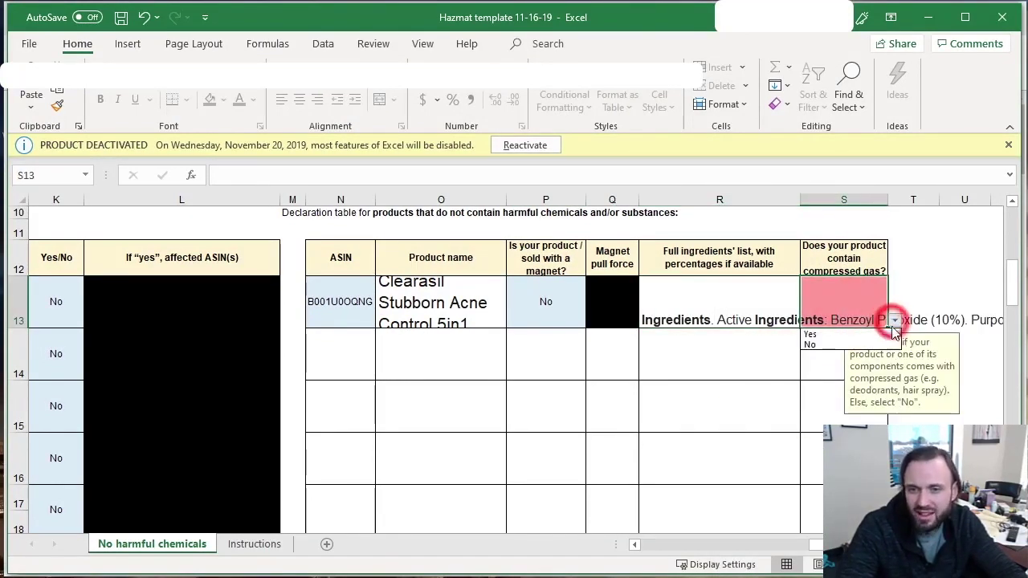
click(810, 344)
Switch to the Amazon listing in Chrome and copy the ASIN B001U0OQNG from its web address
key(alt+Tab)
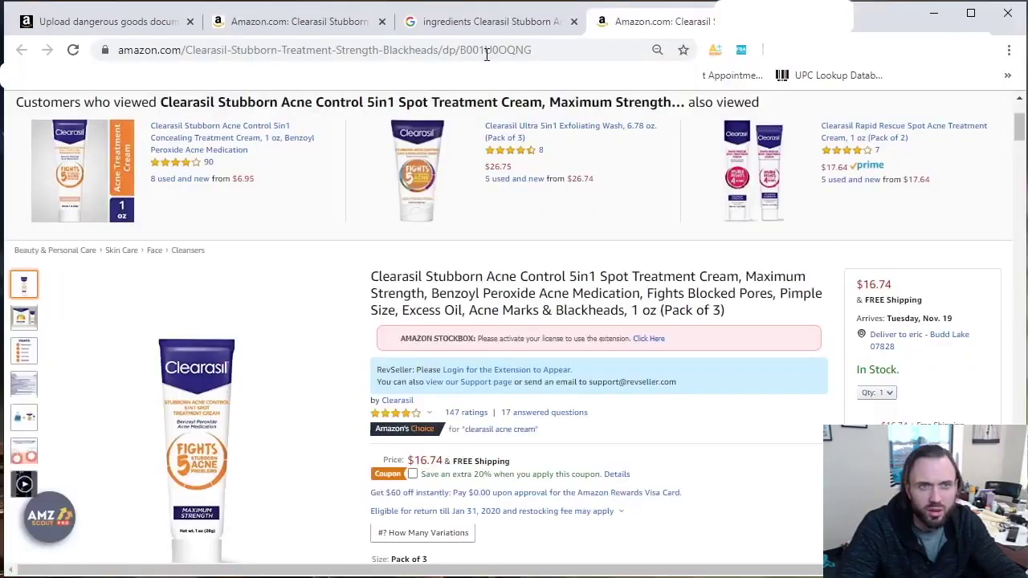
click(486, 54)
double_click(547, 48)
right_click(547, 48)
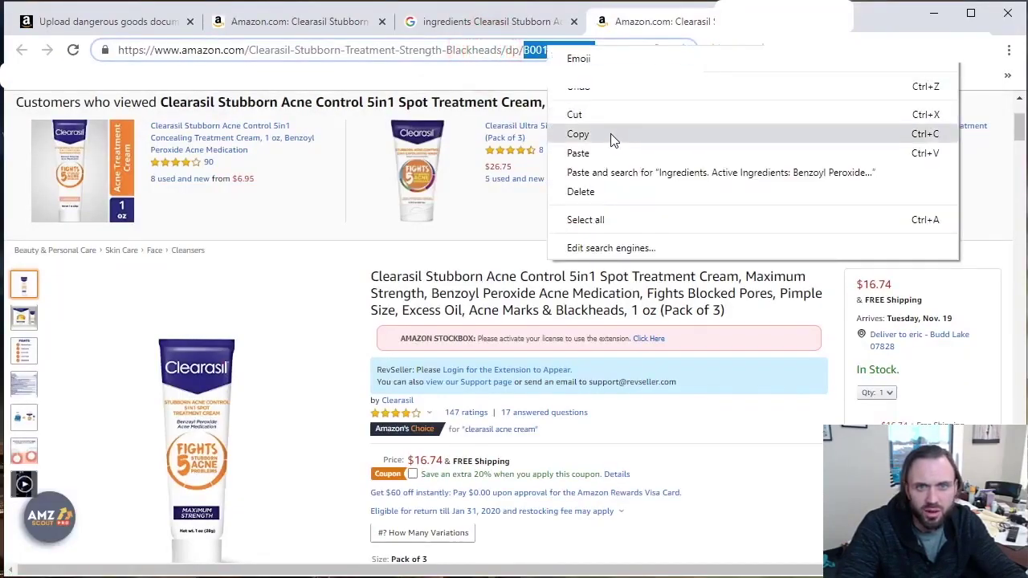
click(578, 134)
Save the Excel workbook as a new file named "B001U0OQNG - Clearasil Stubborn Acne Control" in the Hazmats folder
key(alt+Tab)
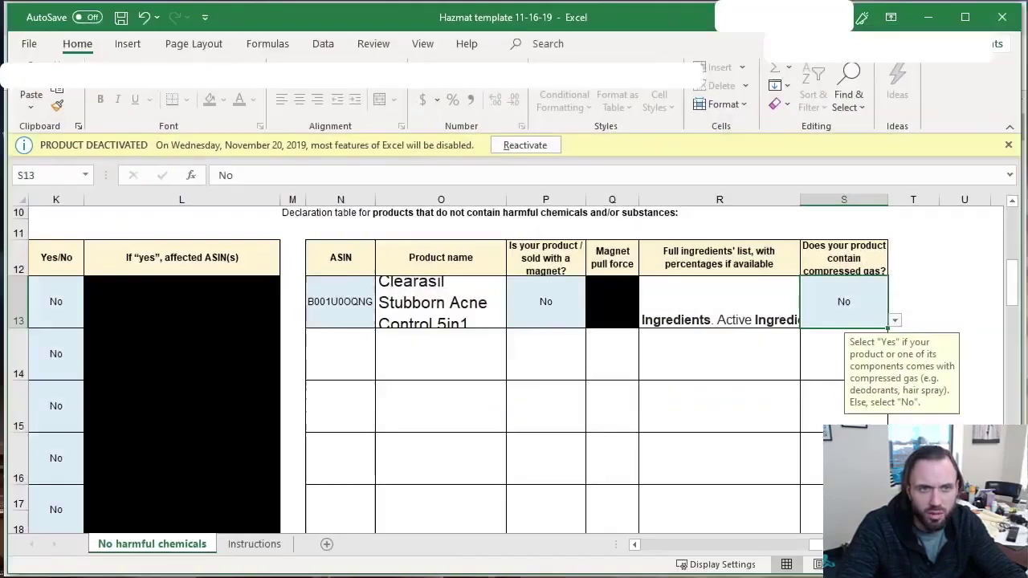
click(29, 44)
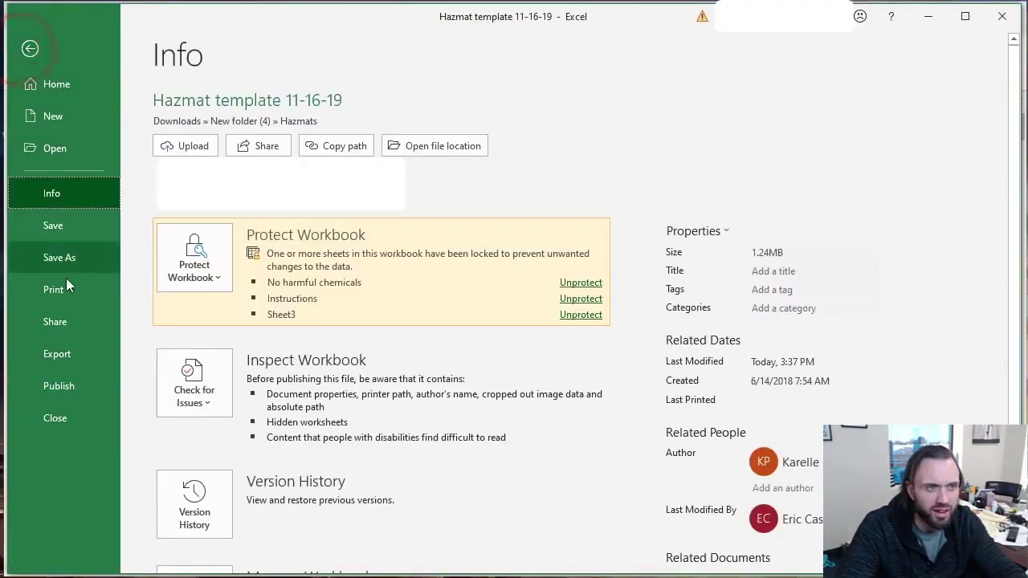
click(69, 258)
click(225, 245)
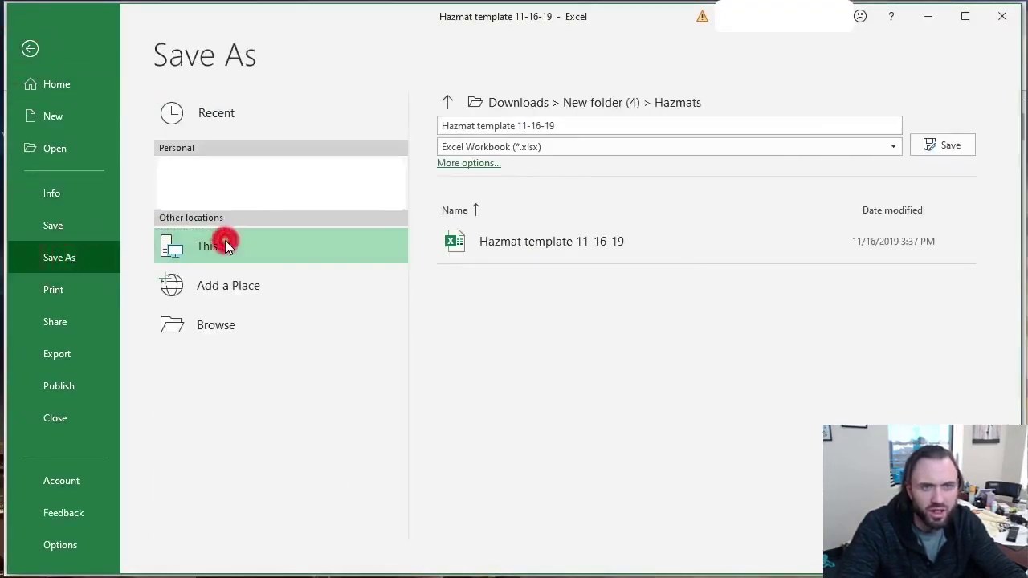
click(246, 276)
key(ctrl+a)
key(ctrl+v)
text(-)
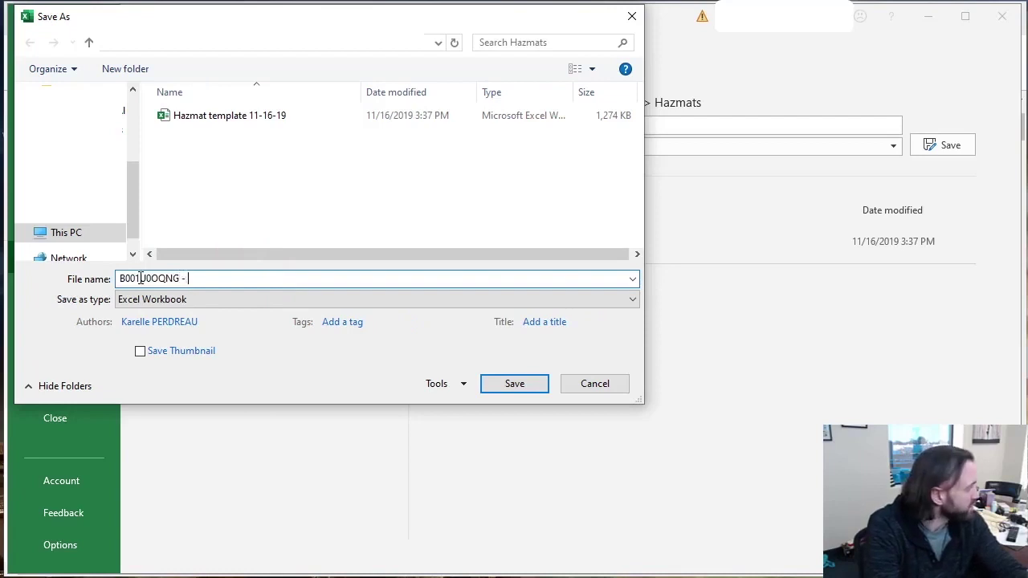
key(ctrl+v)
click(539, 389)
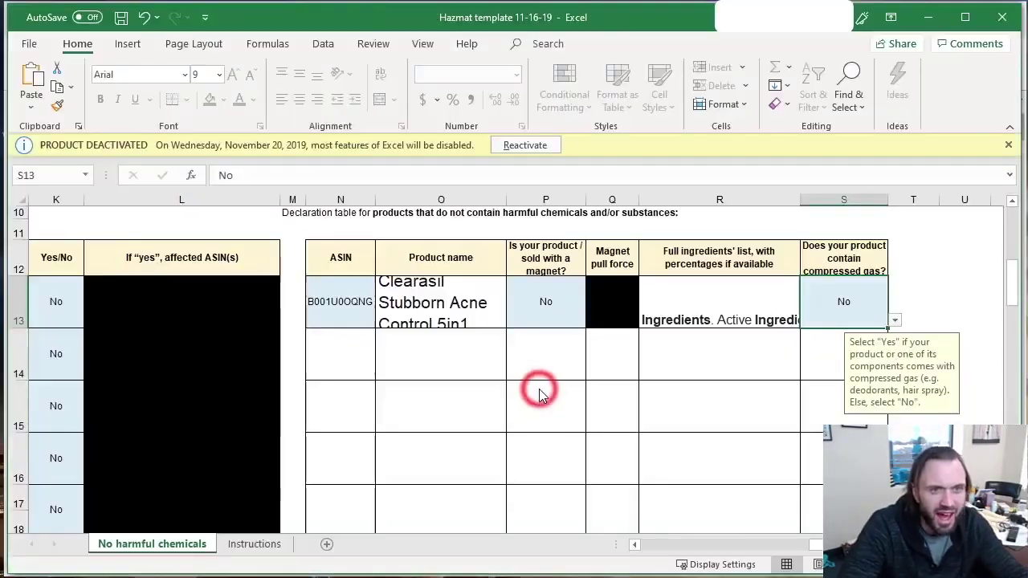
Enter the listing's ASIN B001U0OQNG in the ASIN field of Seller Central's dangerous goods document upload form in Chrome
key(alt+Tab)
click(108, 21)
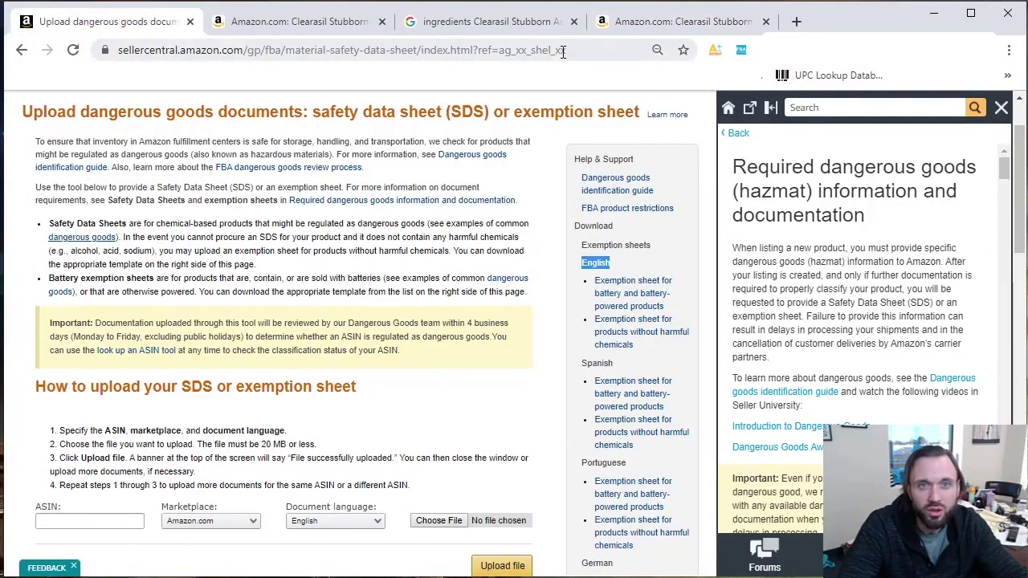
click(523, 20)
click(651, 20)
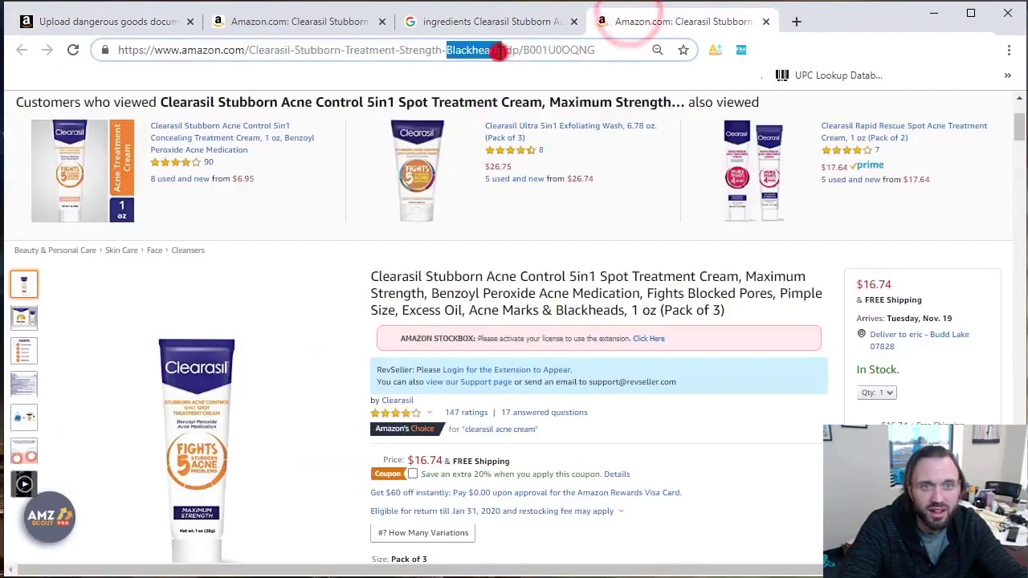
double_click(579, 50)
click(100, 21)
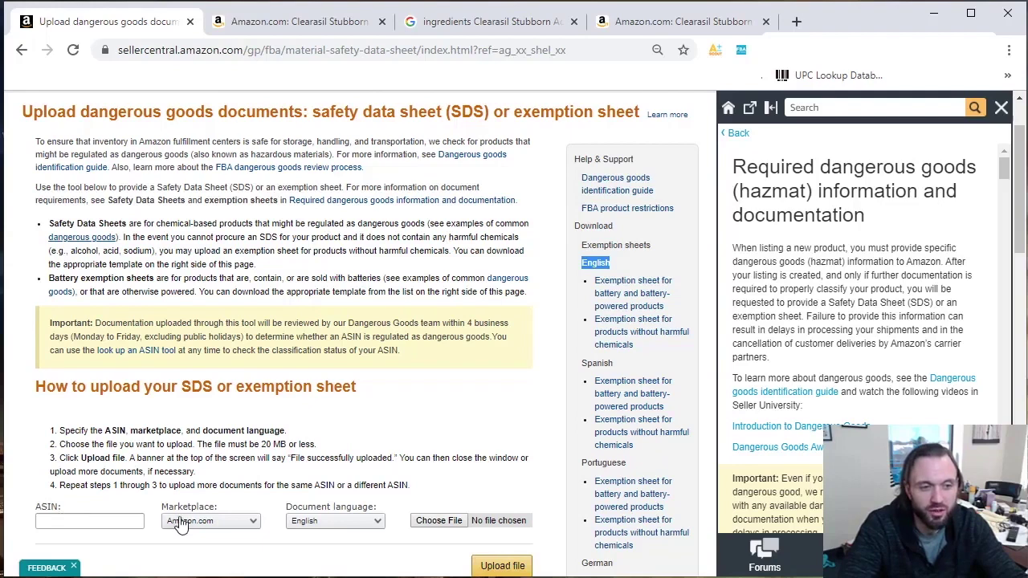
click(97, 526)
right_click(96, 526)
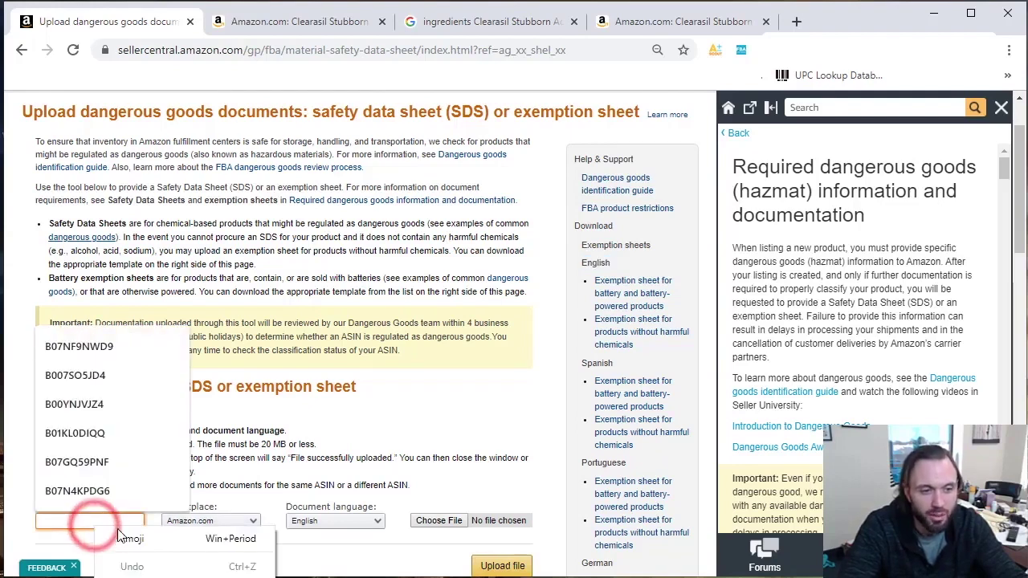
key(Escape)
key(ctrl+v)
Keep Amazon.com as the marketplace and English as the document language for the upload
click(227, 521)
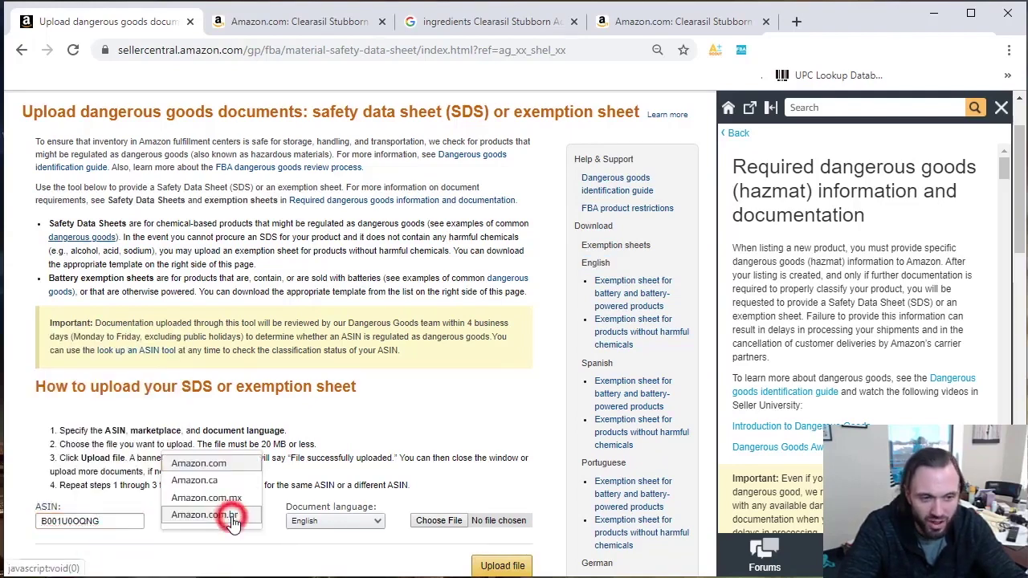
click(353, 520)
click(353, 520)
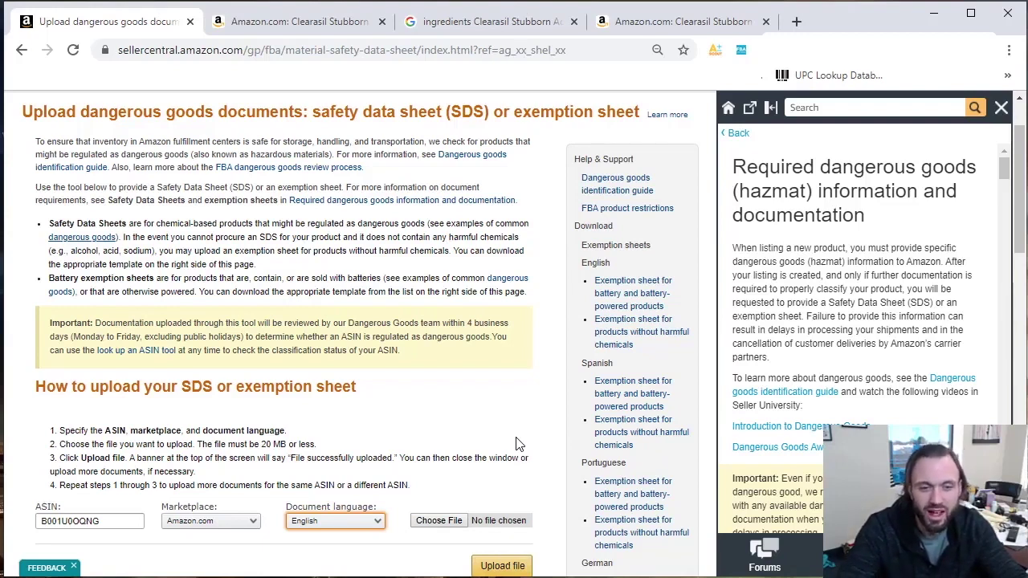
Choose the workbook "B001U0OQNG - Clearasil Stubborn Acne Control" as the file to upload
click(420, 526)
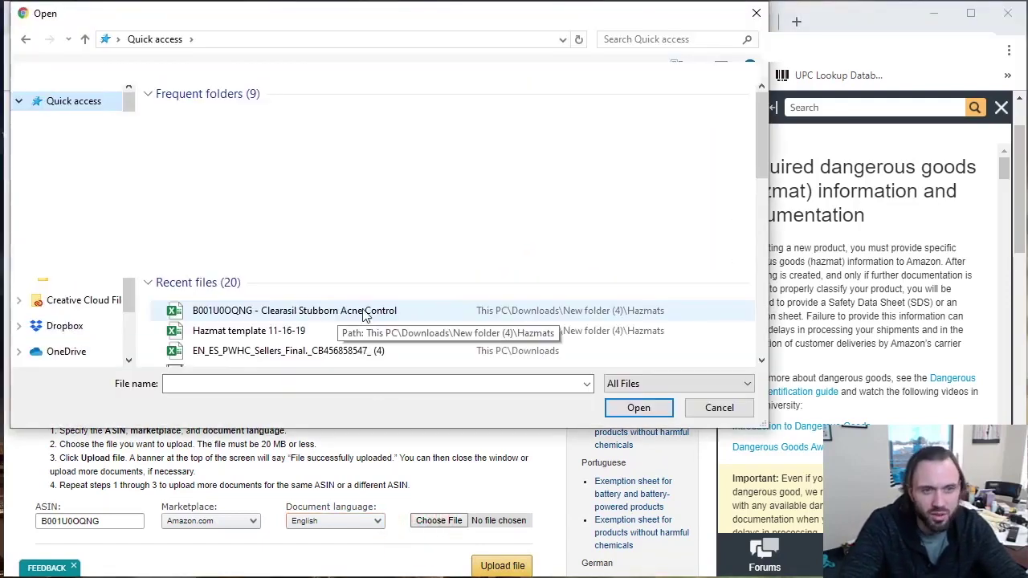
double_click(365, 313)
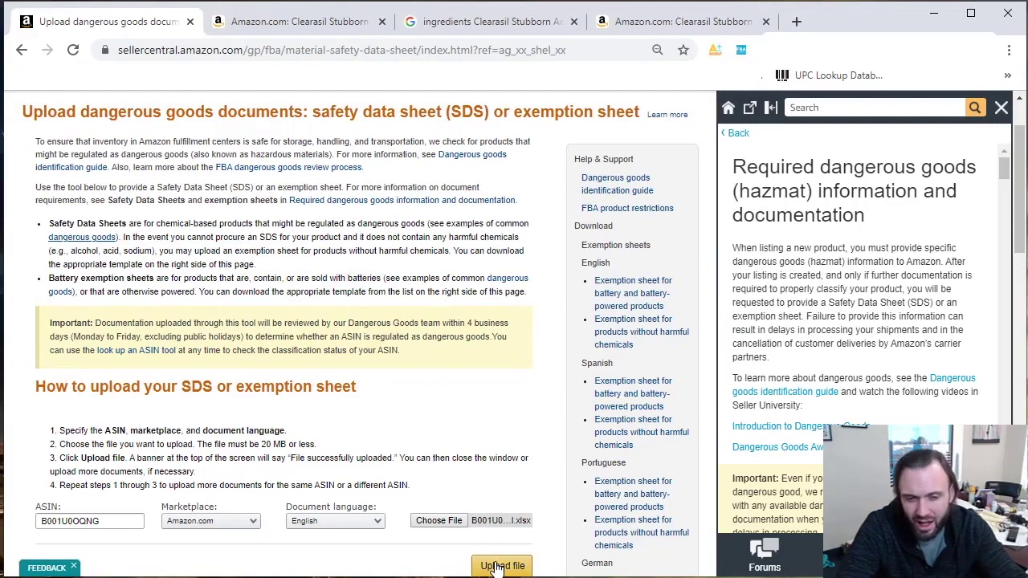
scroll(498, 566, down, 2)
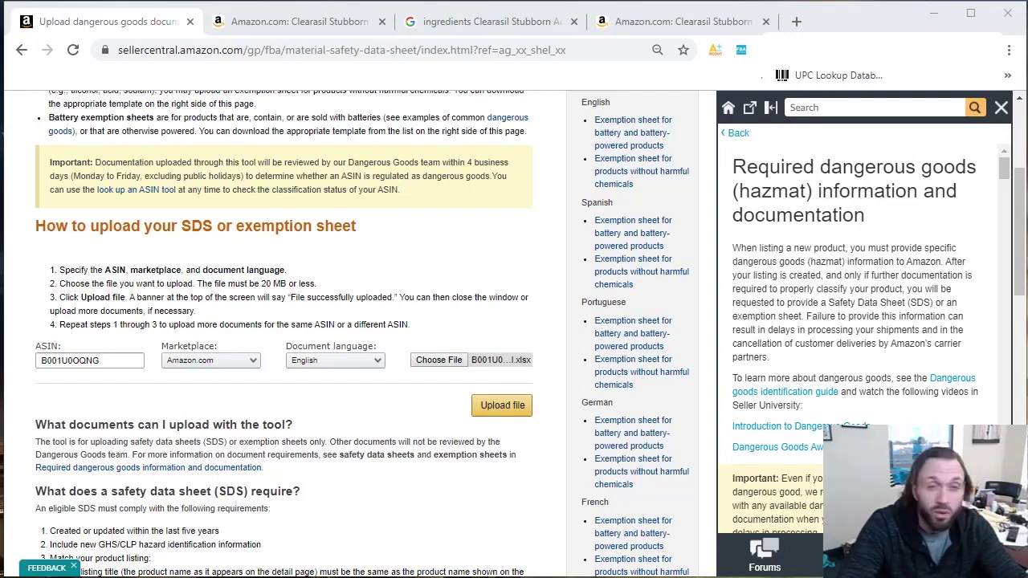
Search Google for "safety data sheet Clearasil Stubborn Acne Control 5 in 1 Spot Treatment Cream" and open the rbnainfo.com result in a new tab
text(safety data )
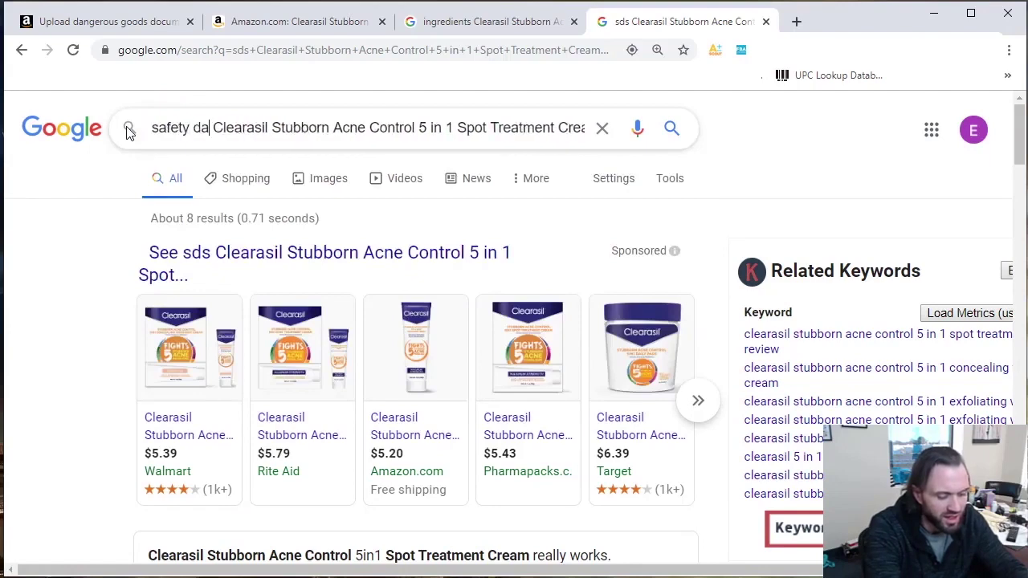
text(sheet)
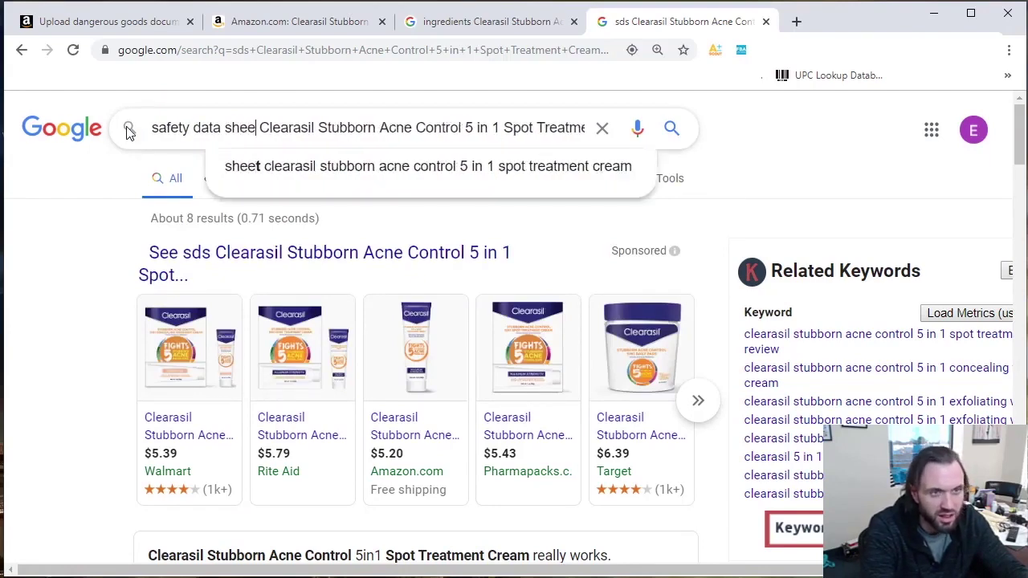
key(Return)
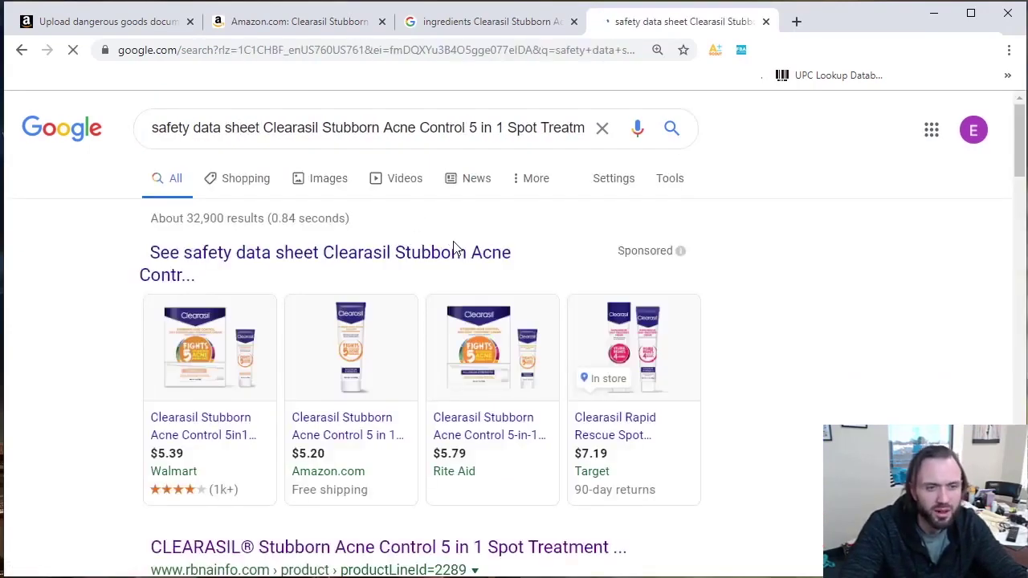
scroll(394, 394, down, 2)
right_click(394, 389)
click(427, 397)
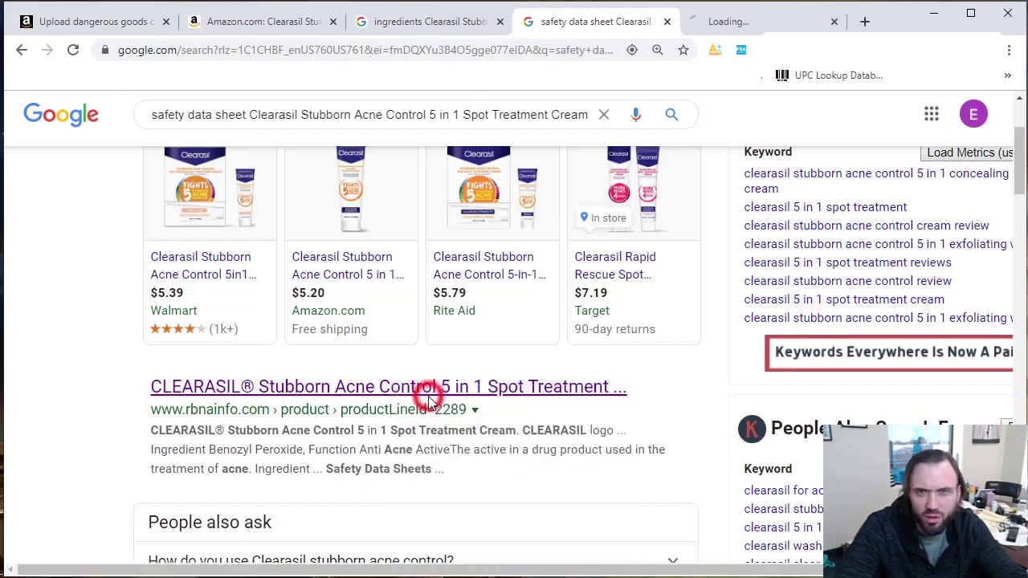
key(ctrl+Tab)
Find the product page's Safety Data Sheets section and open the United States English PDF
scroll(494, 429, down, 1)
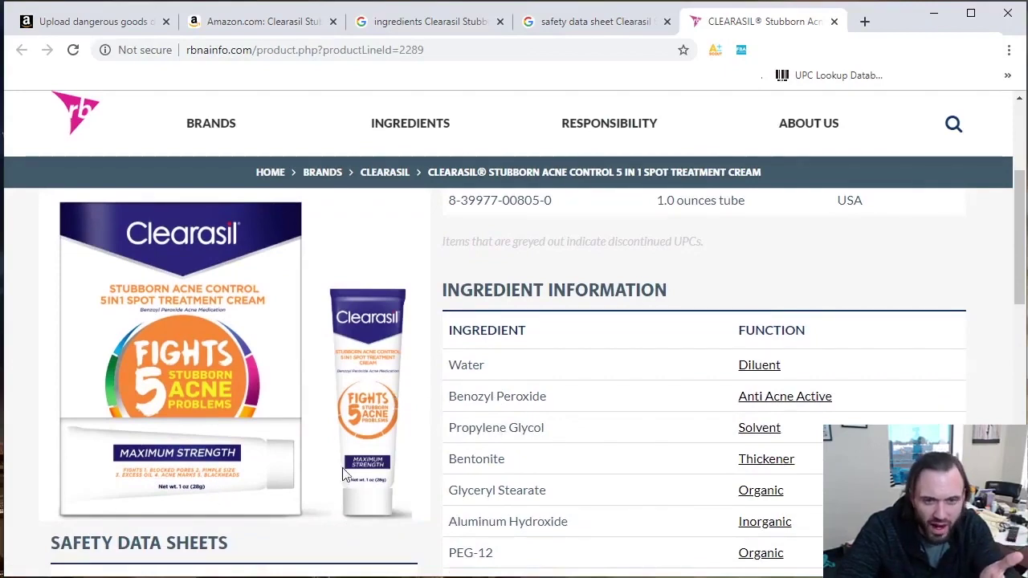
scroll(181, 408, down, 2)
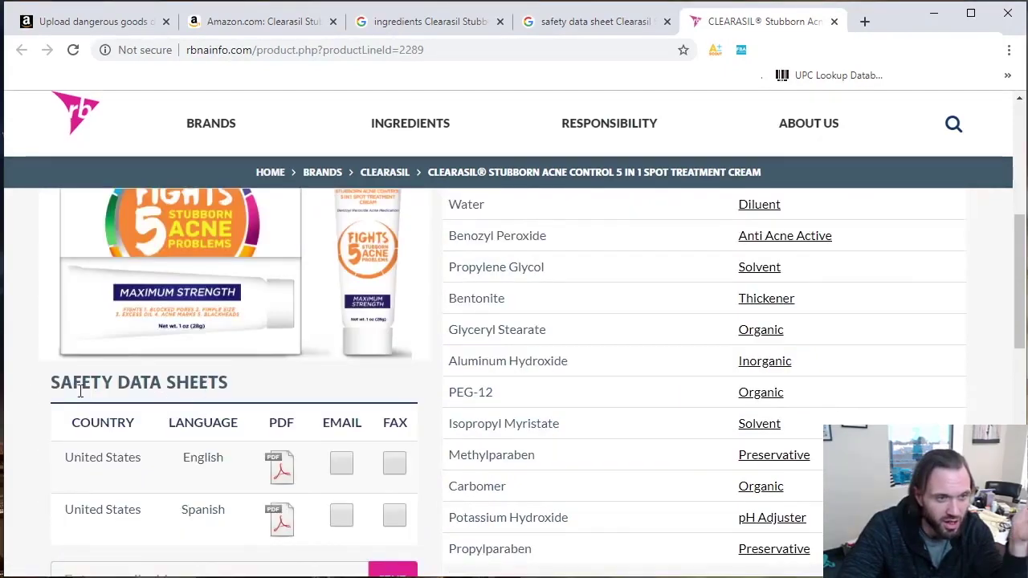
click(56, 383)
drag(57, 383, 229, 384)
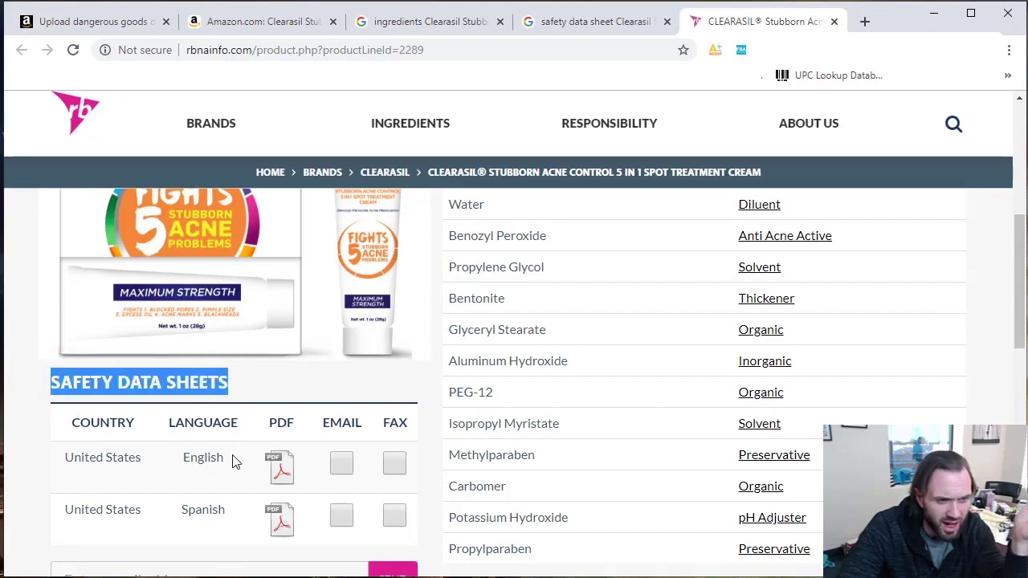
click(282, 472)
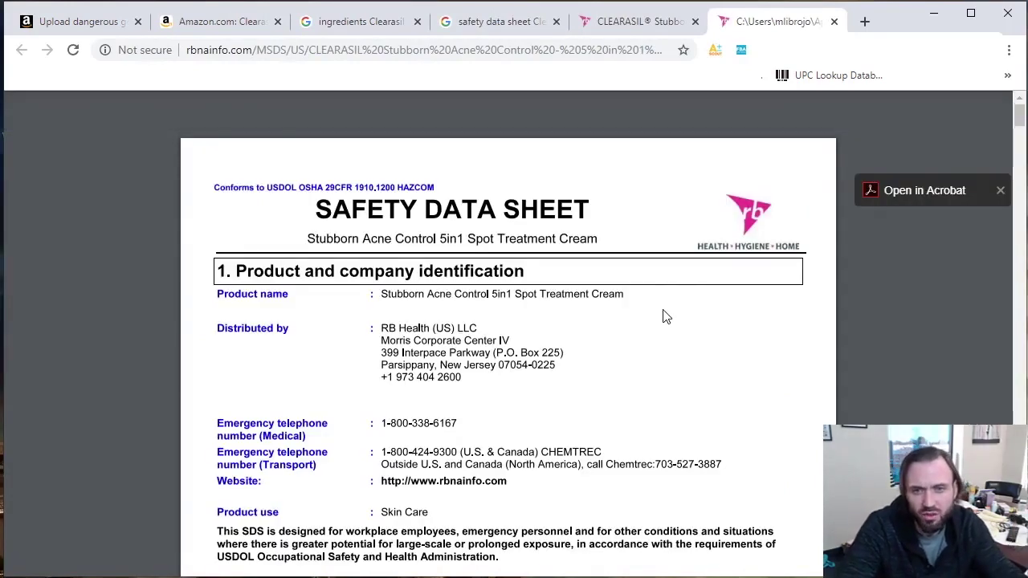
Examine the safety data sheet's product identification, hazards identification and ingredient composition sections
scroll(663, 315, down, 5)
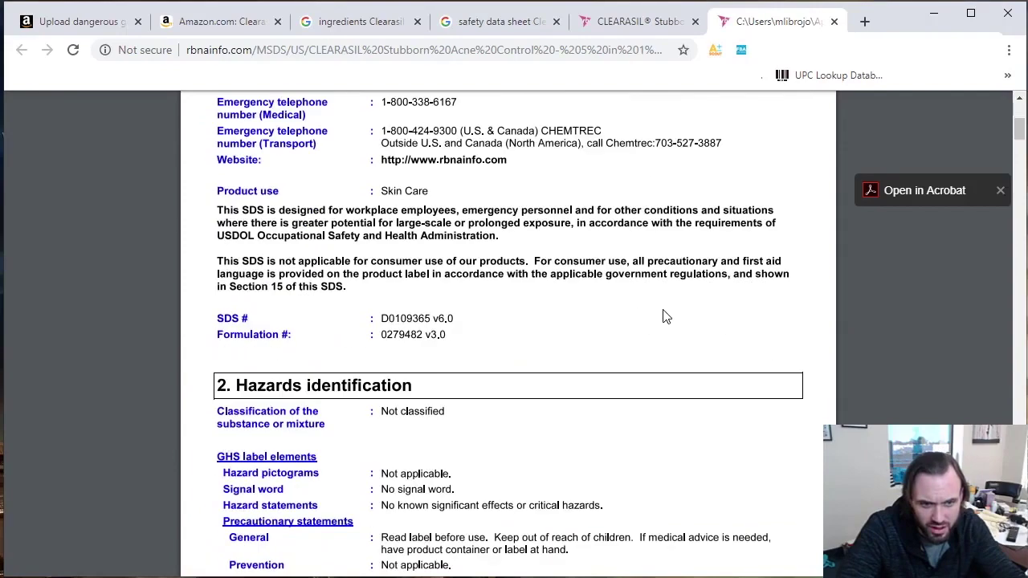
scroll(664, 316, down, 3)
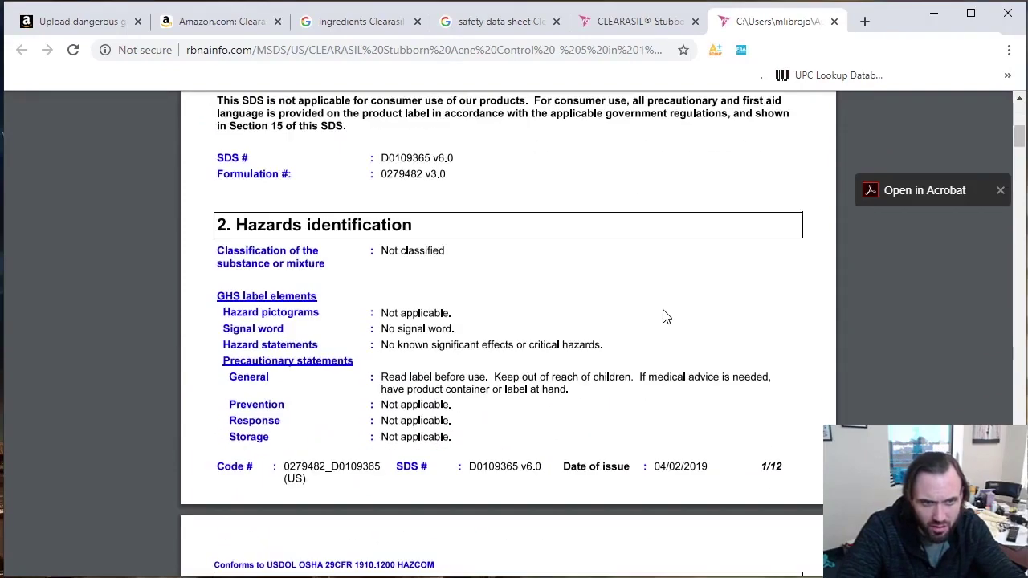
scroll(664, 316, down, 8)
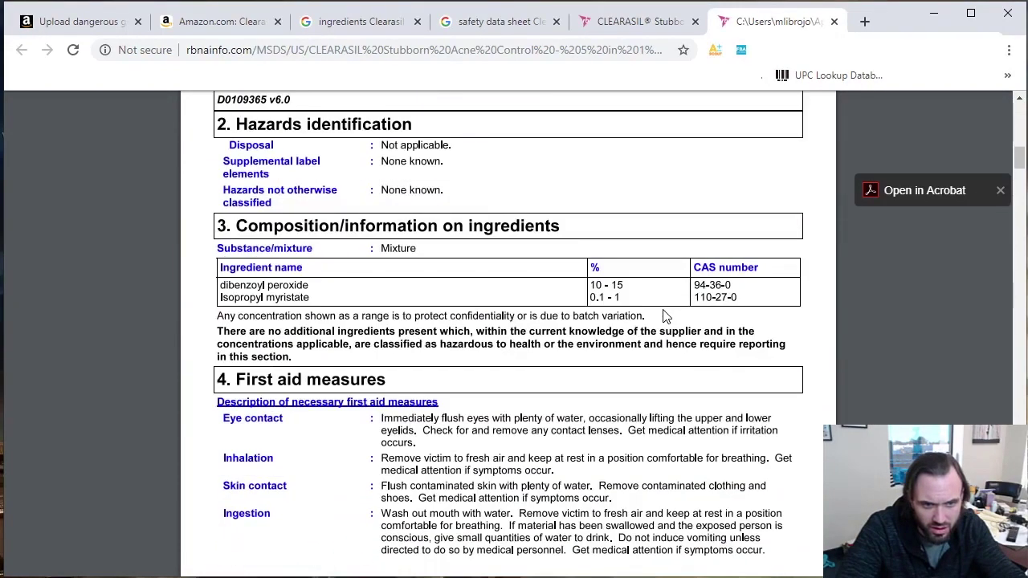
scroll(664, 316, up, 8)
scroll(664, 316, up, 4)
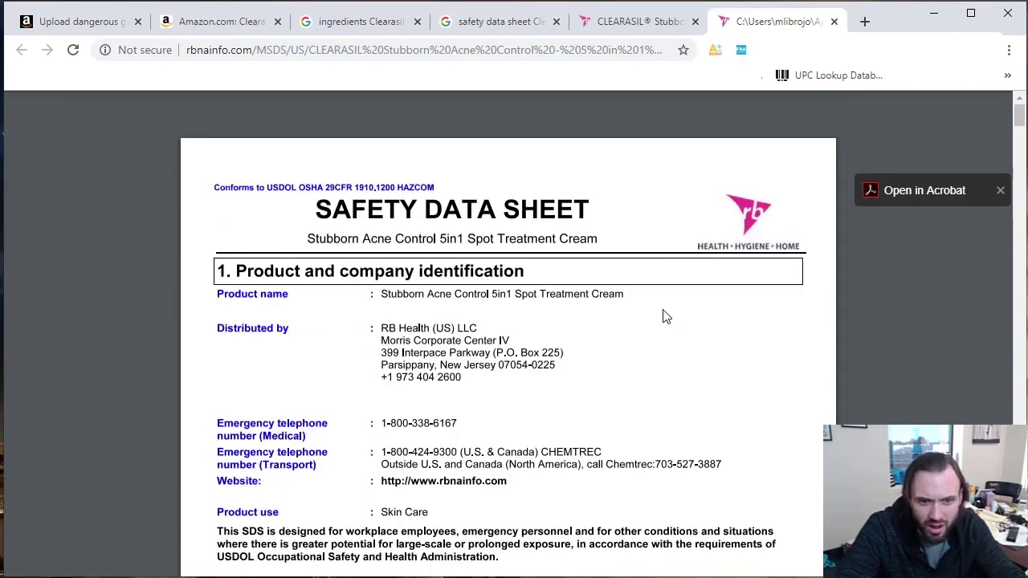
scroll(663, 316, down, 1)
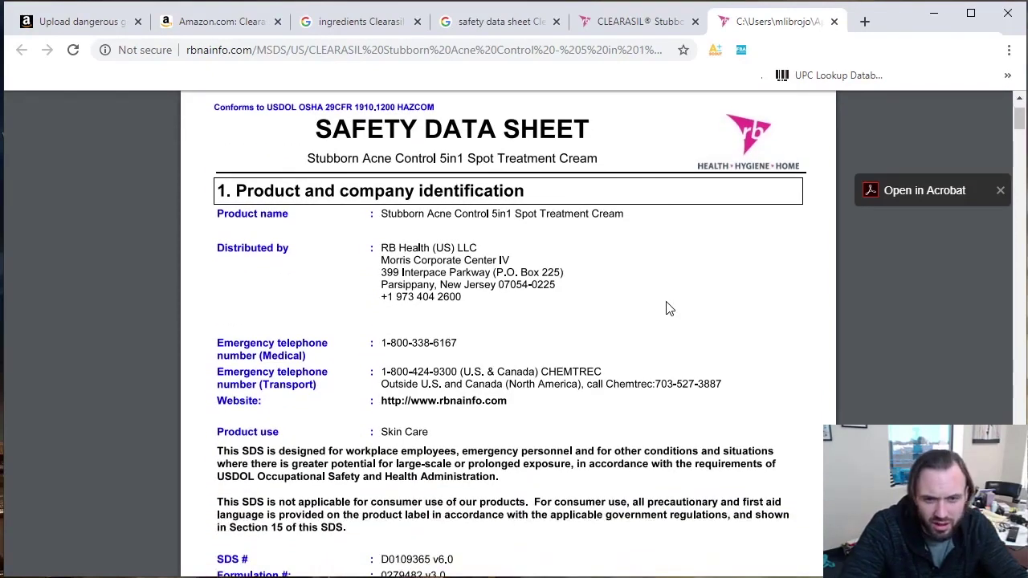
scroll(667, 309, down, 6)
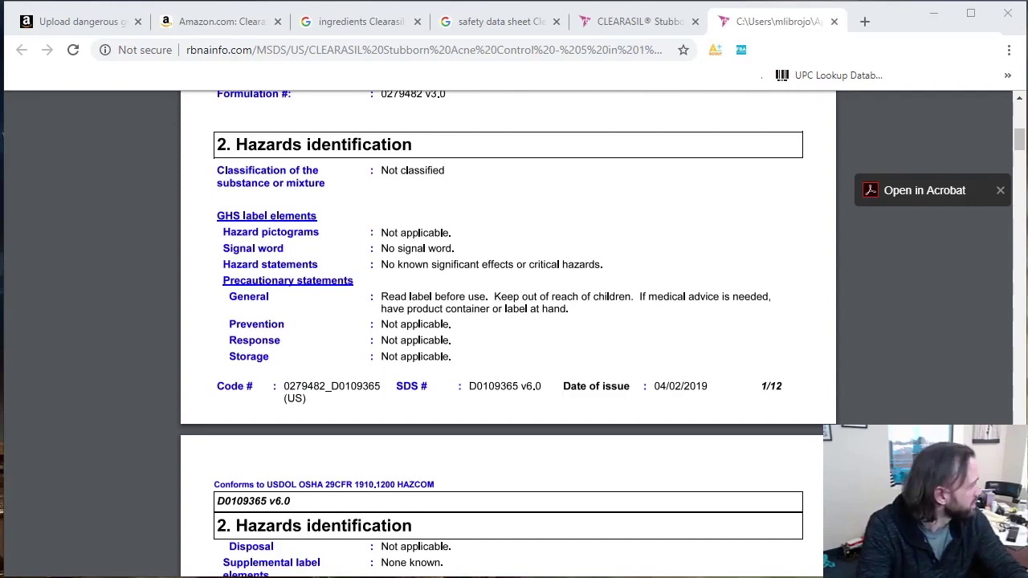
Check the Google results for "who makes clearasil" in a browser tab and return to the safety data sheet PDF
drag(32, 201, 550, 21)
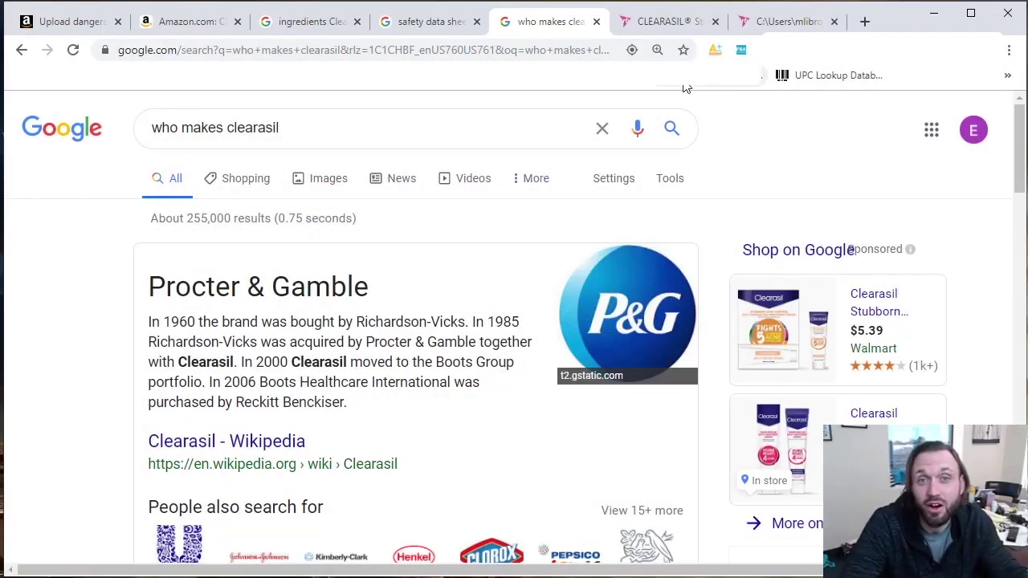
click(666, 21)
click(792, 19)
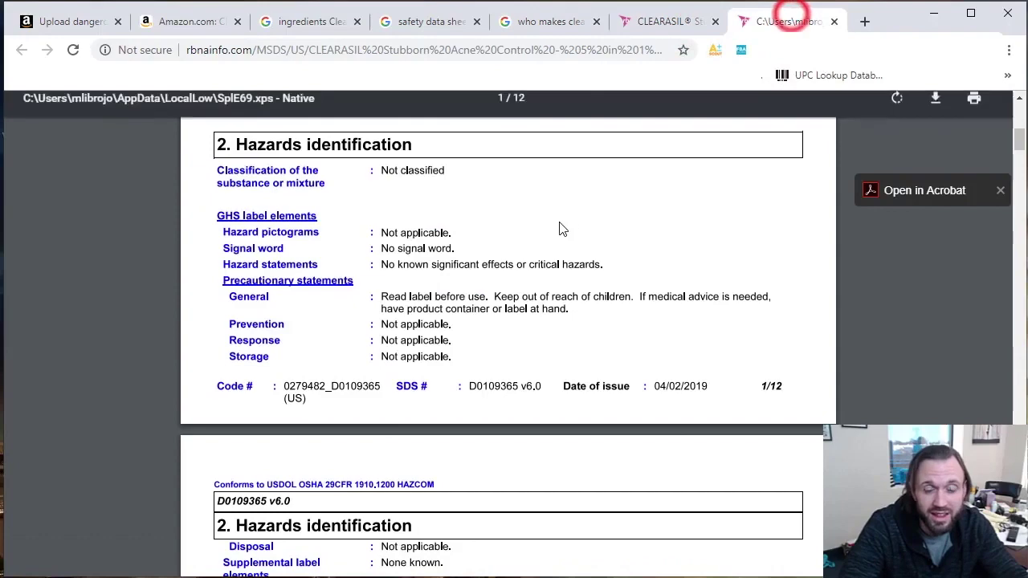
Download the safety data sheet PDF into the Hazmats folder as "B001U0OQNG - Clearasil Stubborn Acne Control PDF"
scroll(557, 227, up, 10)
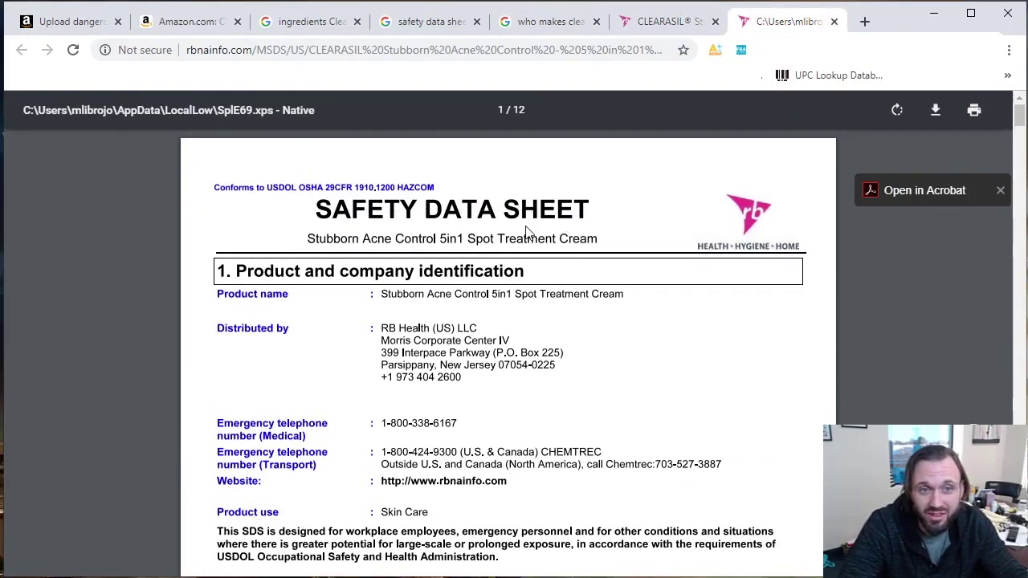
click(936, 113)
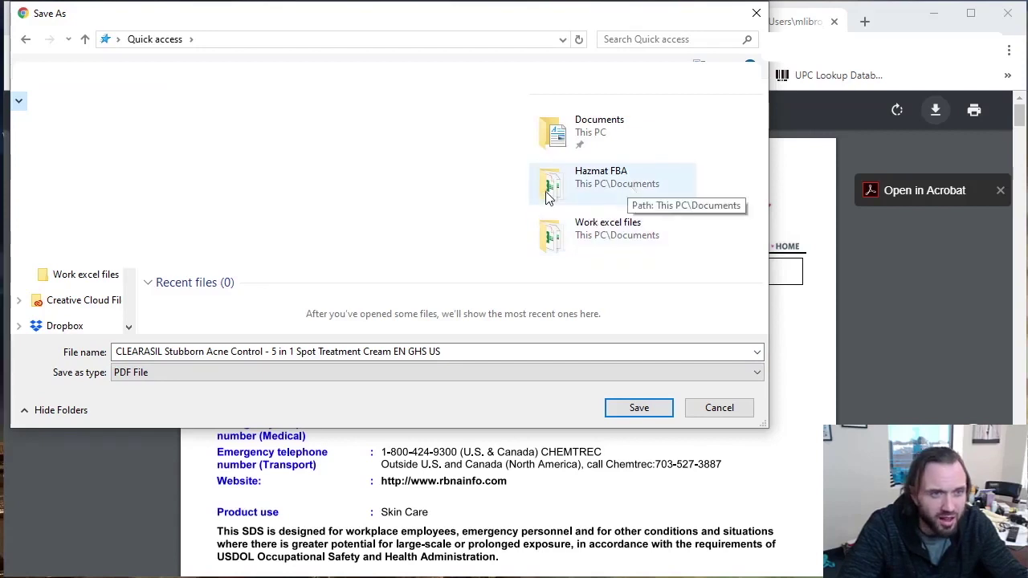
double_click(310, 287)
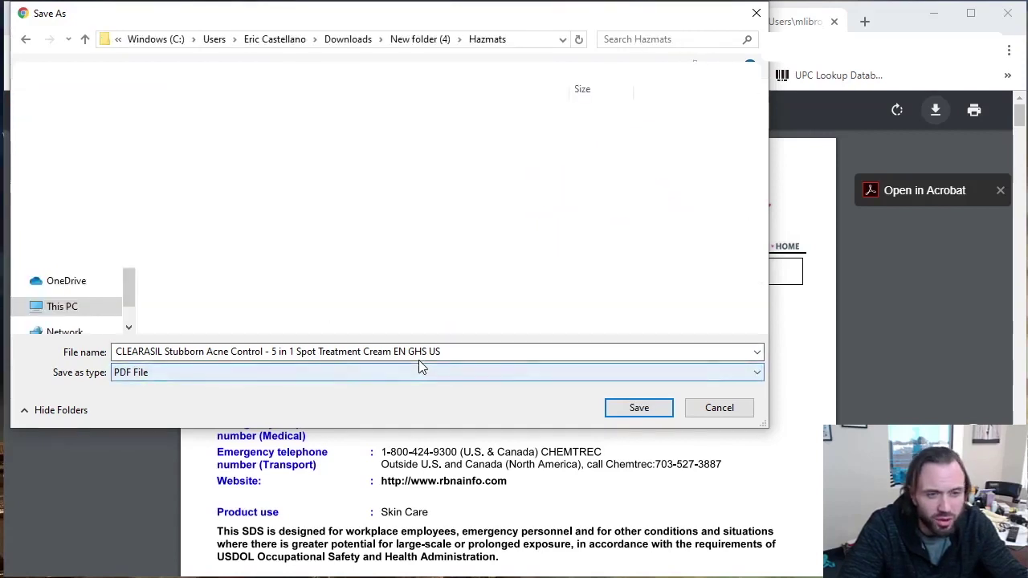
click(452, 351)
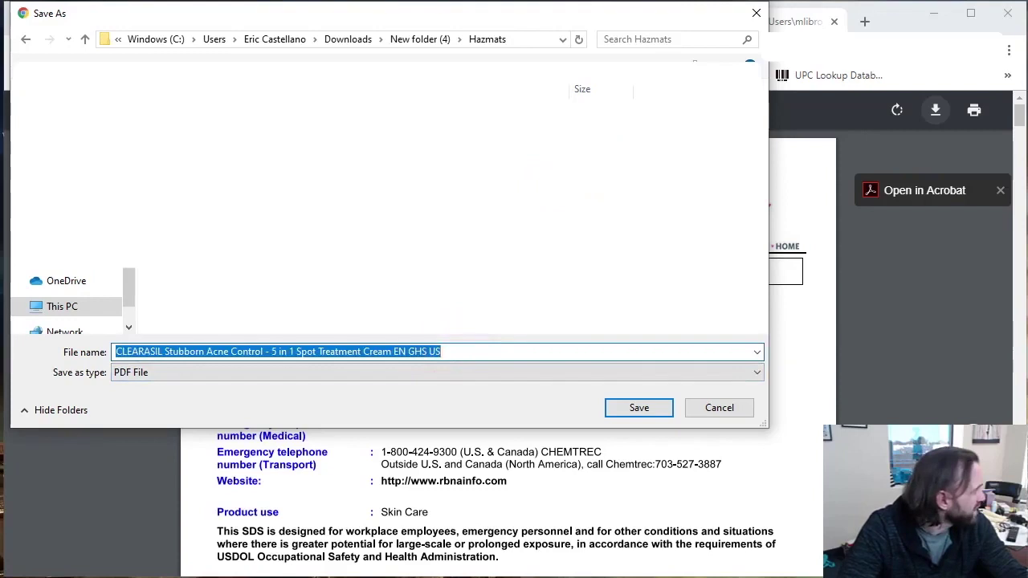
text(B001U0OQNG)
text(- C)
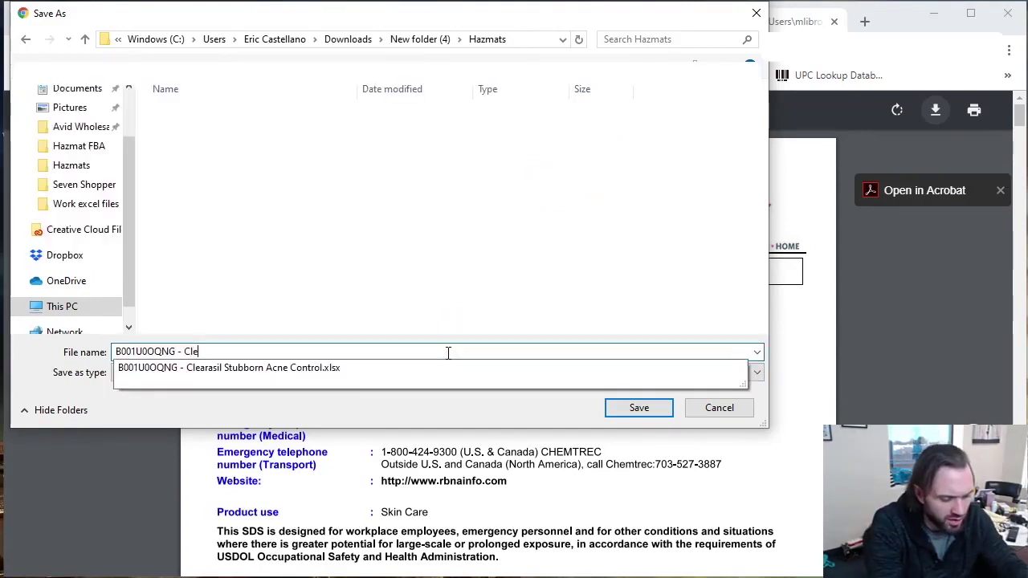
text(a)
click(399, 375)
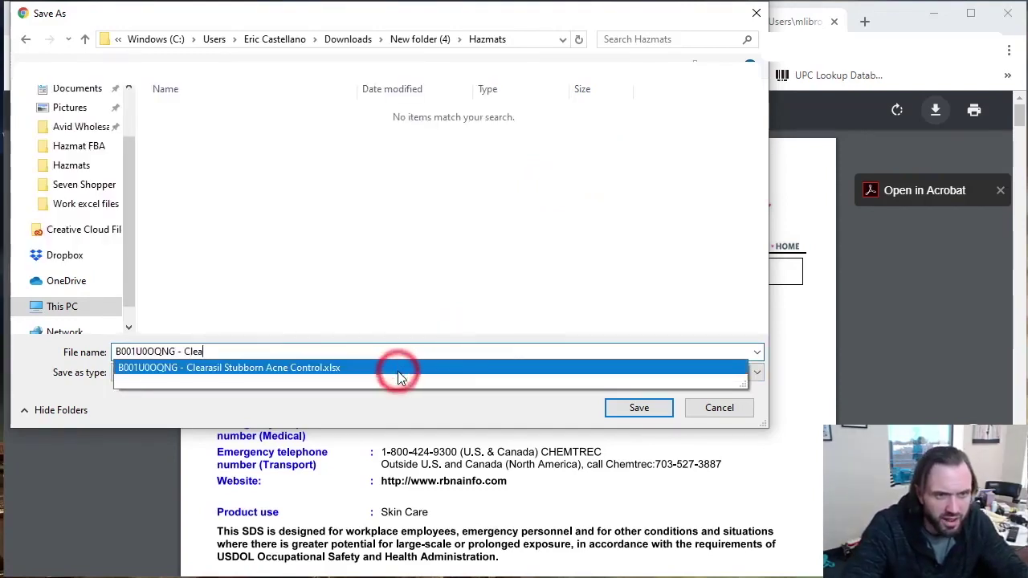
text(PDF)
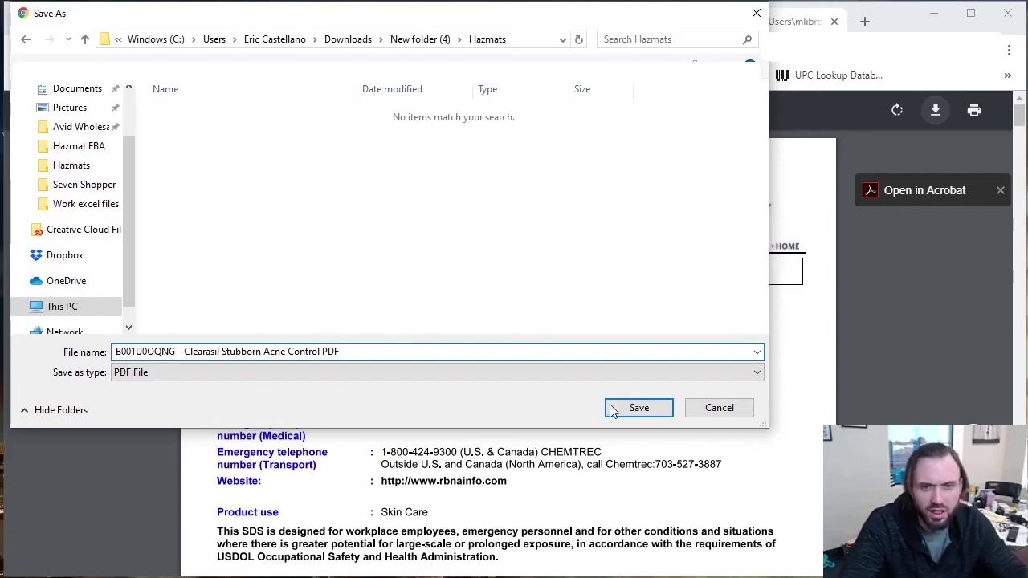
click(649, 413)
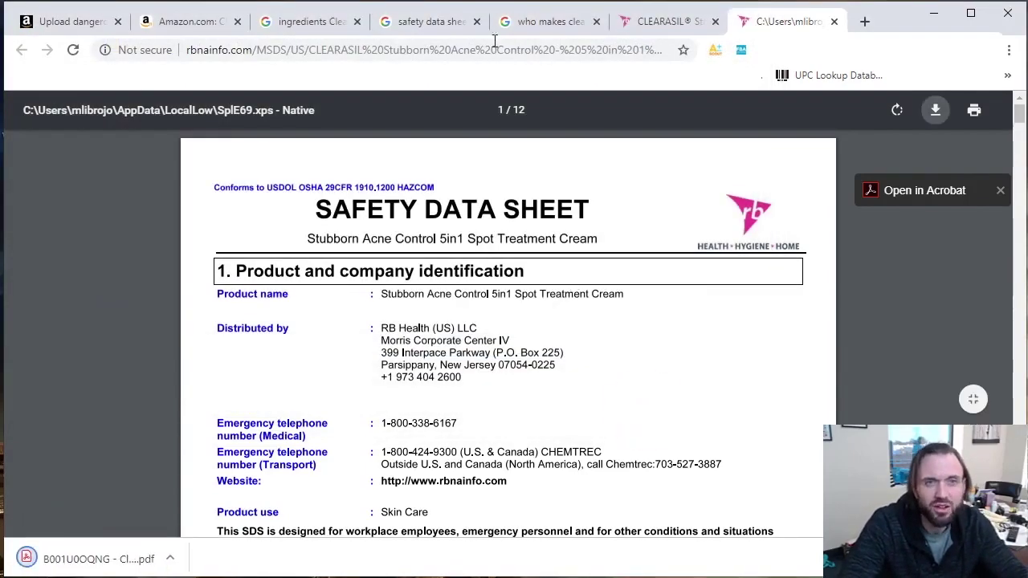
On the Seller Central dangerous goods upload page, choose the saved Clearasil safety data sheet PDF as the file for ASIN B001U0OQNG
click(80, 18)
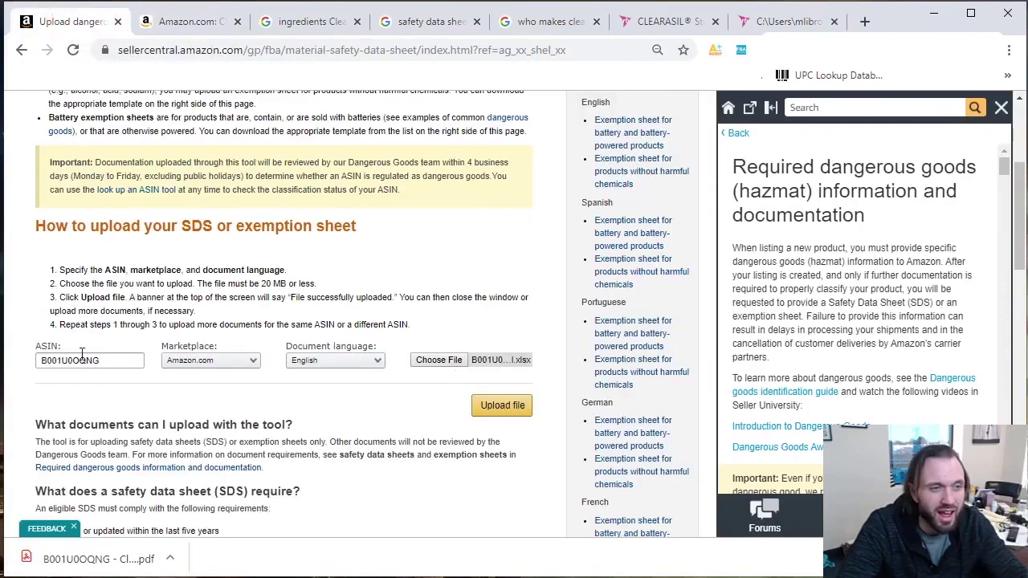
double_click(81, 358)
right_click(53, 362)
click(112, 449)
click(462, 363)
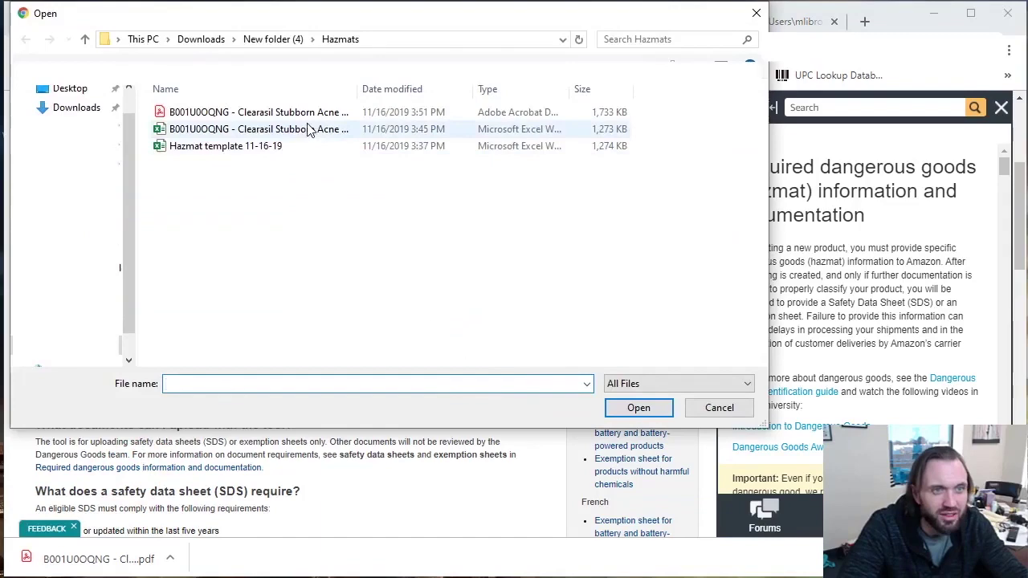
double_click(310, 113)
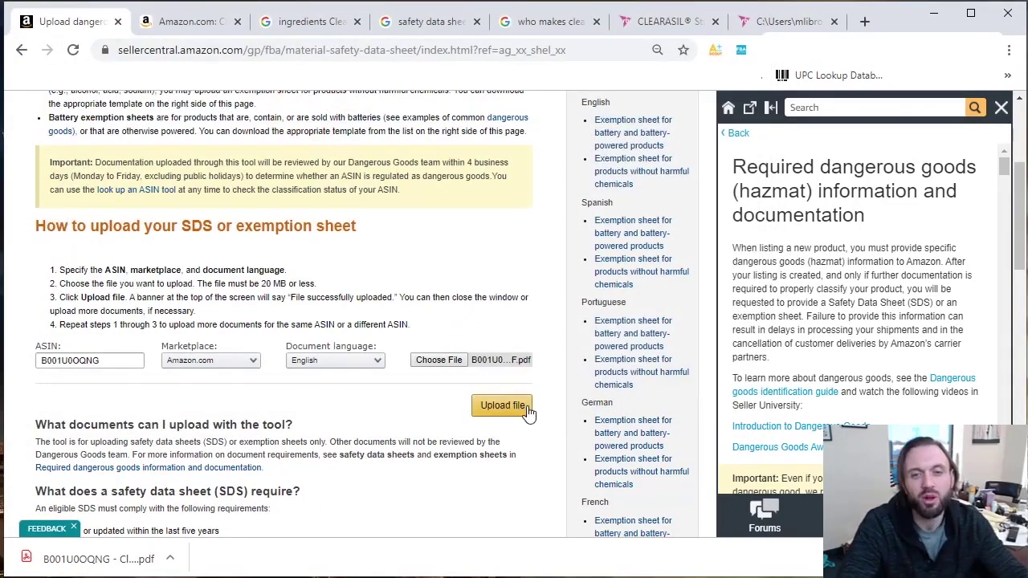